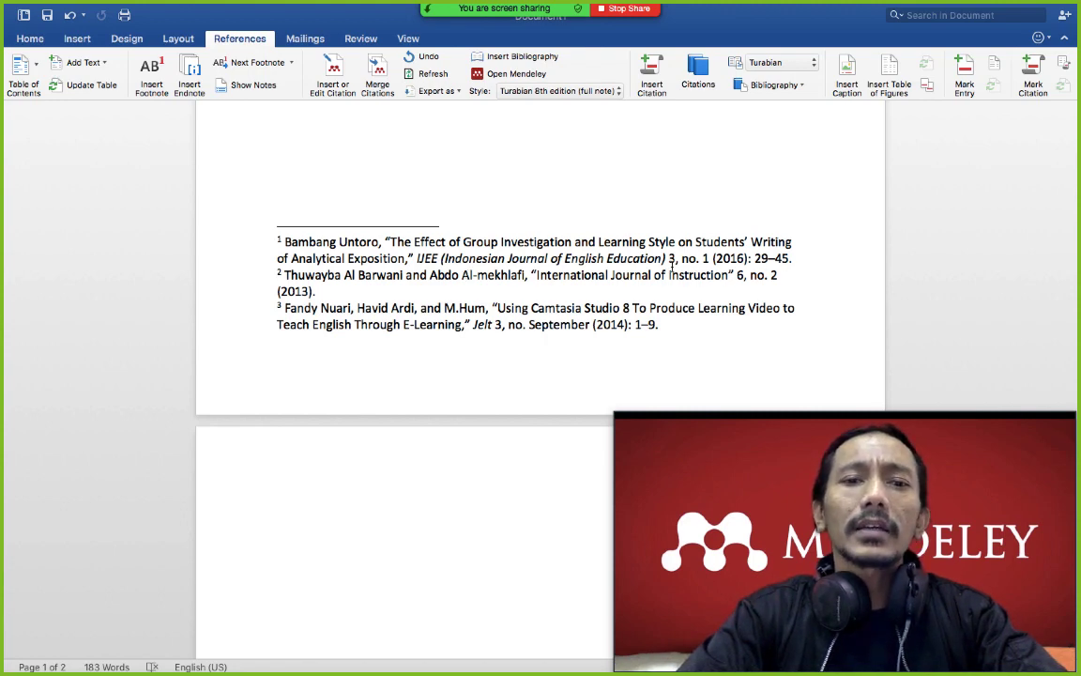
Review the footnotes and the DAFTAR PUSTAKA bibliography in the Word document
{"action": "scroll", "coordinate": [669, 270], "scroll_direction": "down", "scroll_amount": 5}
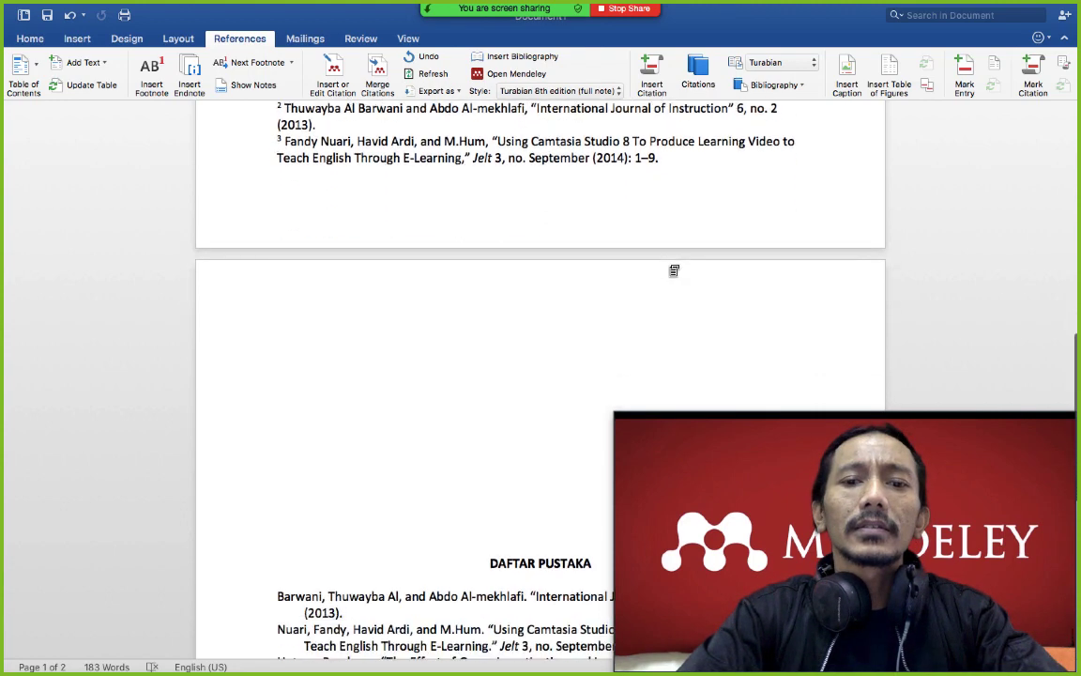
{"action": "scroll", "coordinate": [669, 268], "scroll_direction": "up", "scroll_amount": 5}
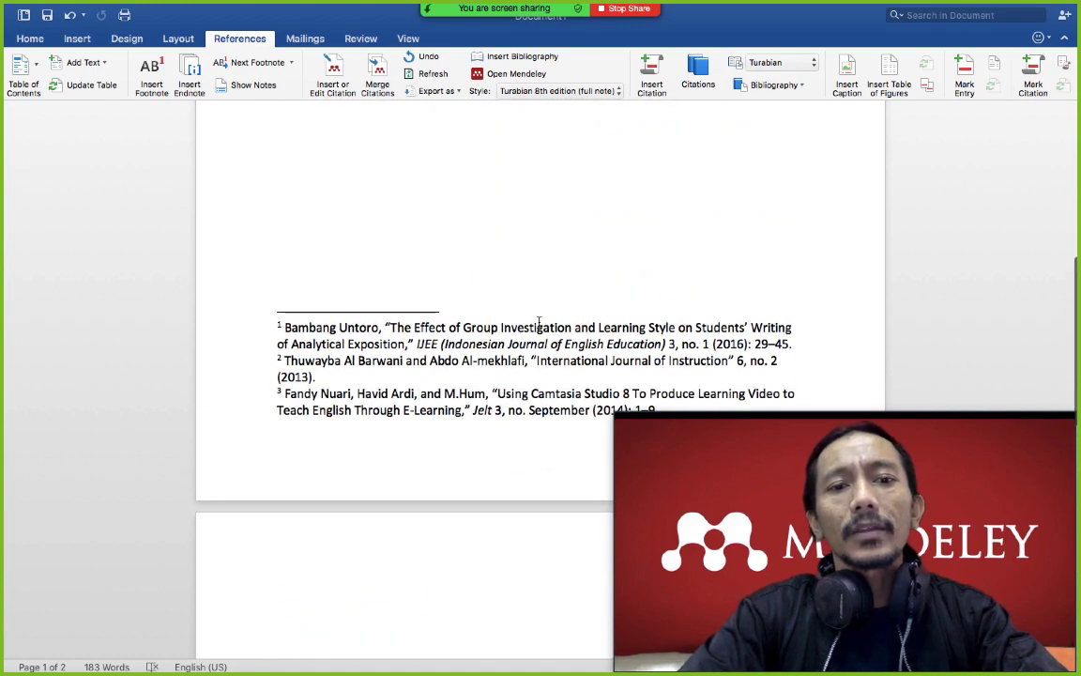
{"action": "scroll", "coordinate": [539, 313], "scroll_direction": "up", "scroll_amount": 5}
{"action": "scroll", "coordinate": [539, 312], "scroll_direction": "up", "scroll_amount": 3}
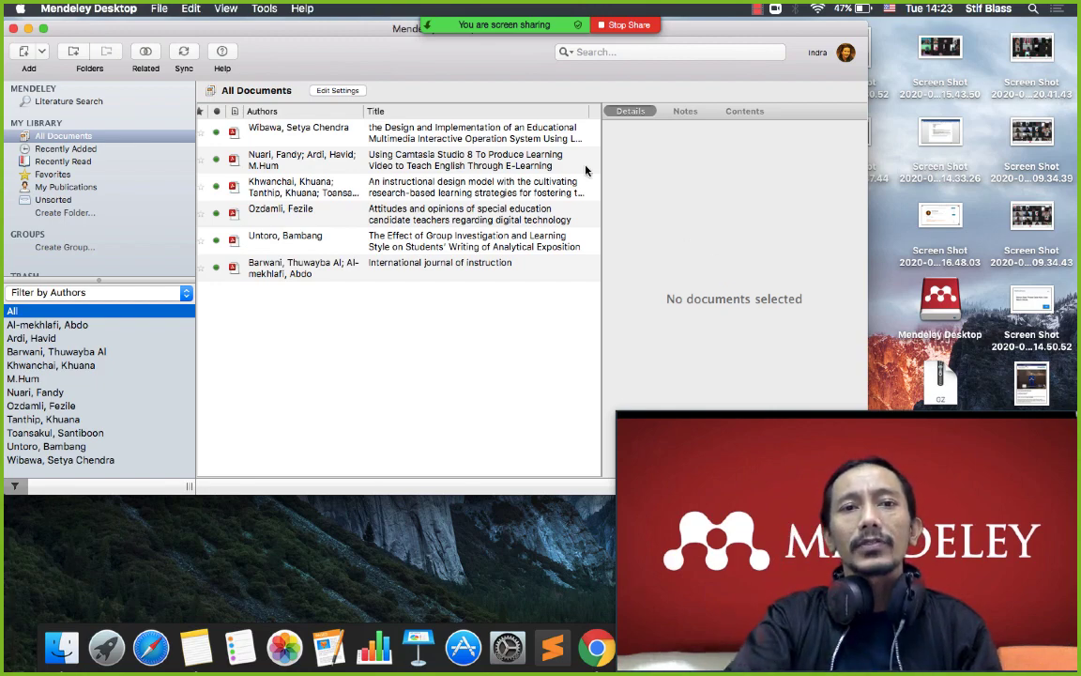
In Mendeley Desktop, examine the options for adding files and importing a folder, leaving the library unchanged
{"action": "left_click_drag", "start_coordinate": [360, 31], "coordinate": [362, 44]}
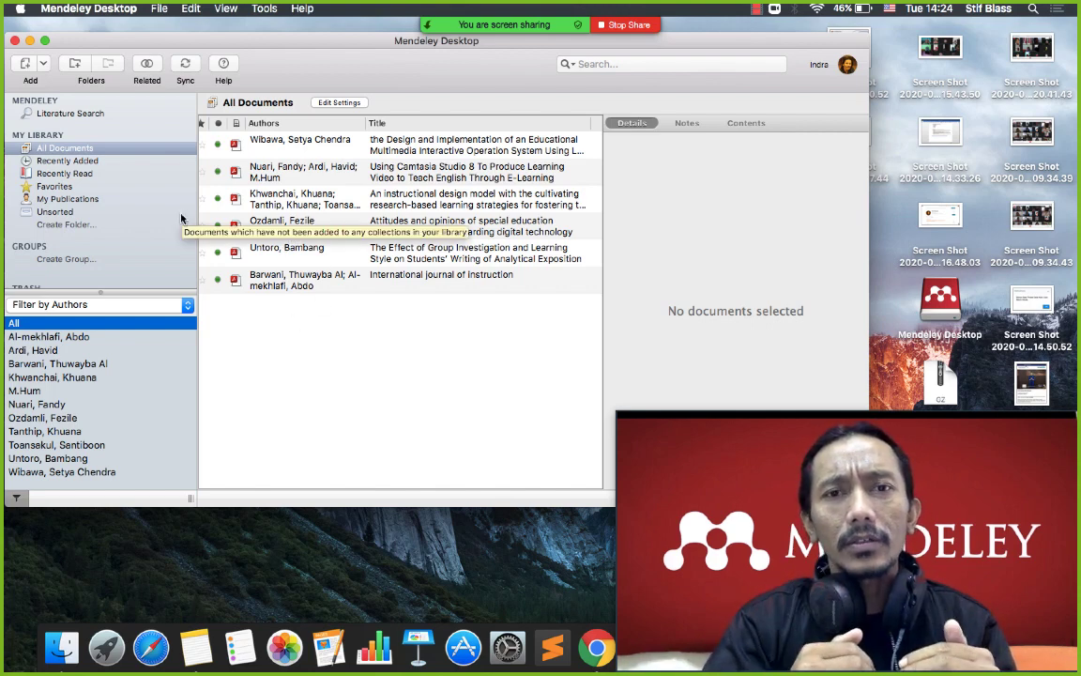
{"action": "left_click", "coordinate": [43, 64]}
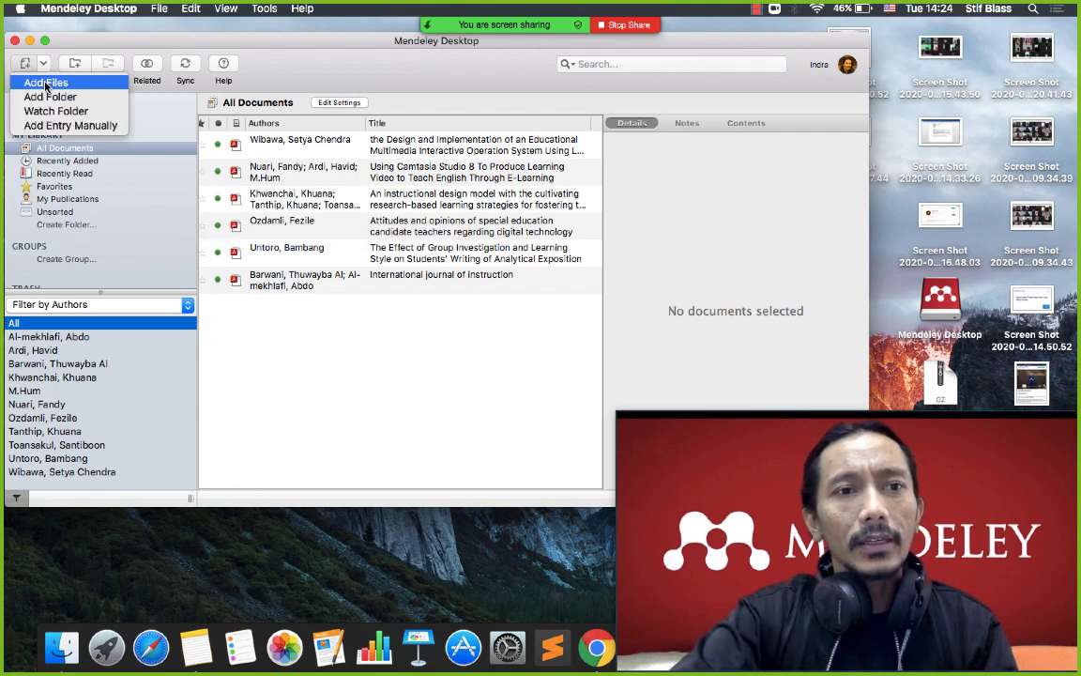
{"action": "left_click", "coordinate": [45, 83]}
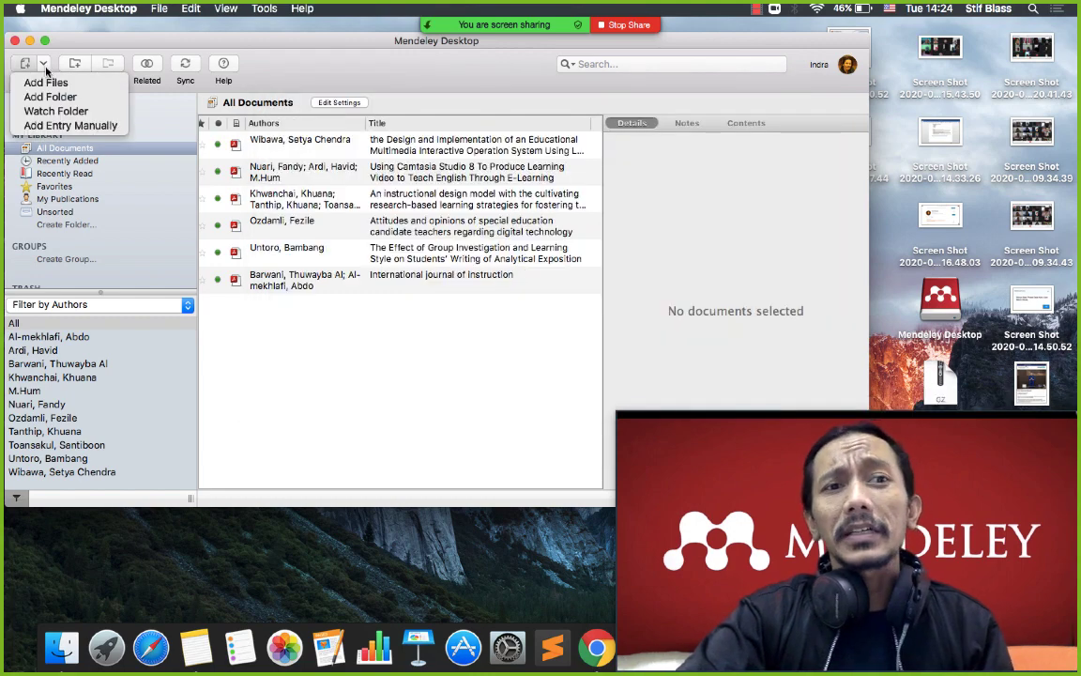
{"action": "left_click", "coordinate": [52, 97]}
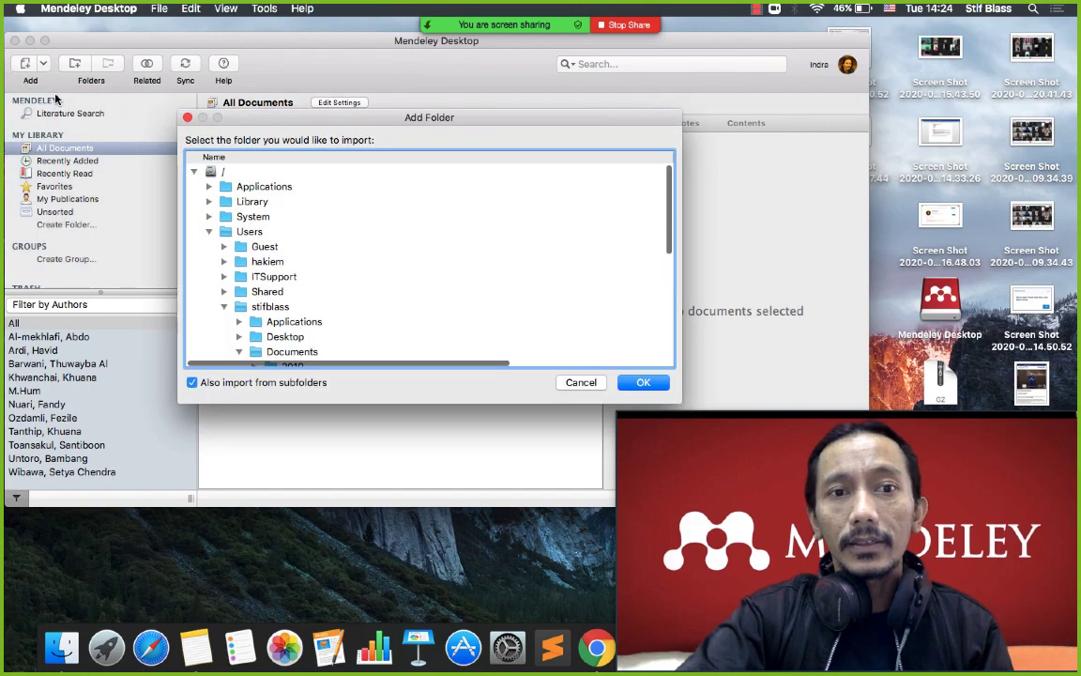
{"action": "left_click", "coordinate": [581, 382]}
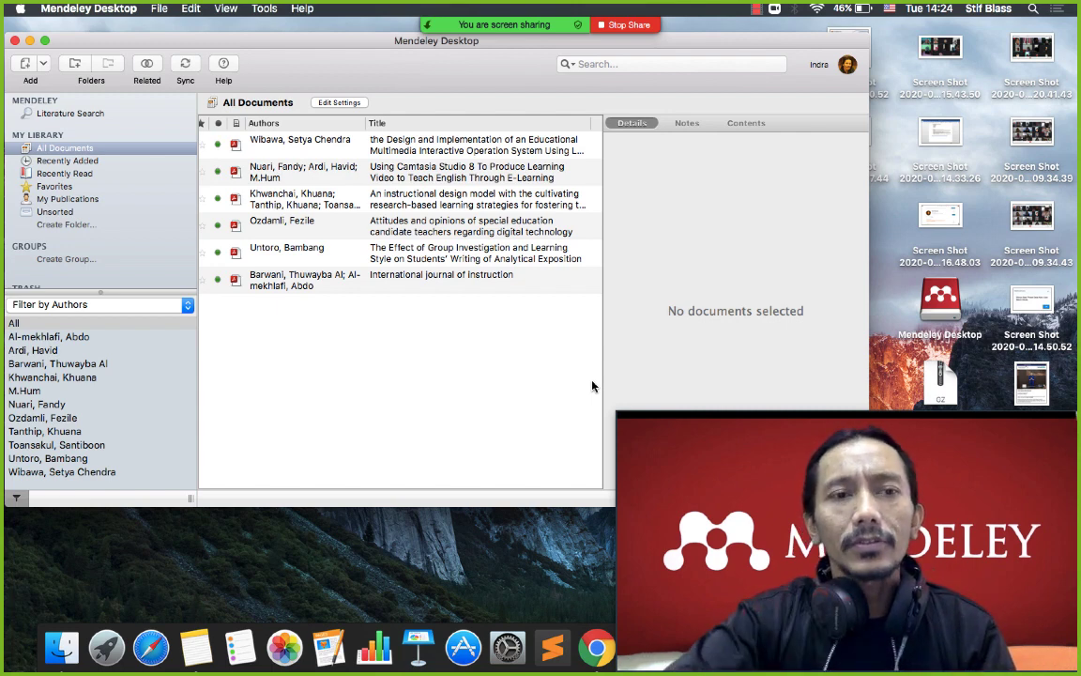
Examine the manual entry form and its available document types, and close it without saving an entry
{"action": "left_click", "coordinate": [44, 63]}
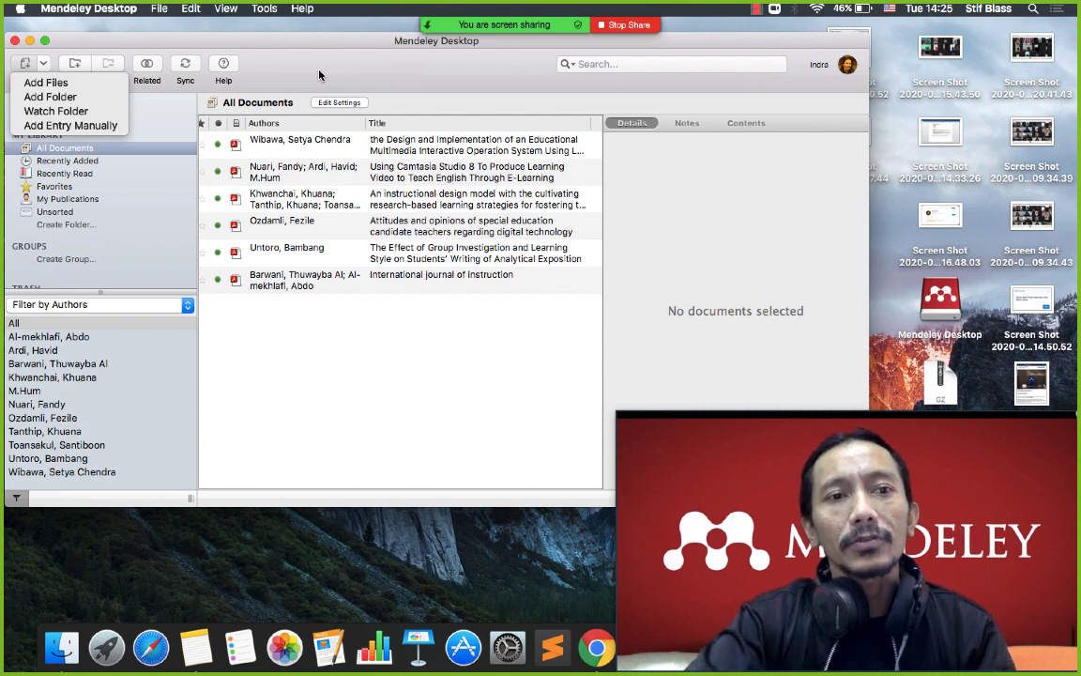
{"action": "left_click", "coordinate": [109, 127]}
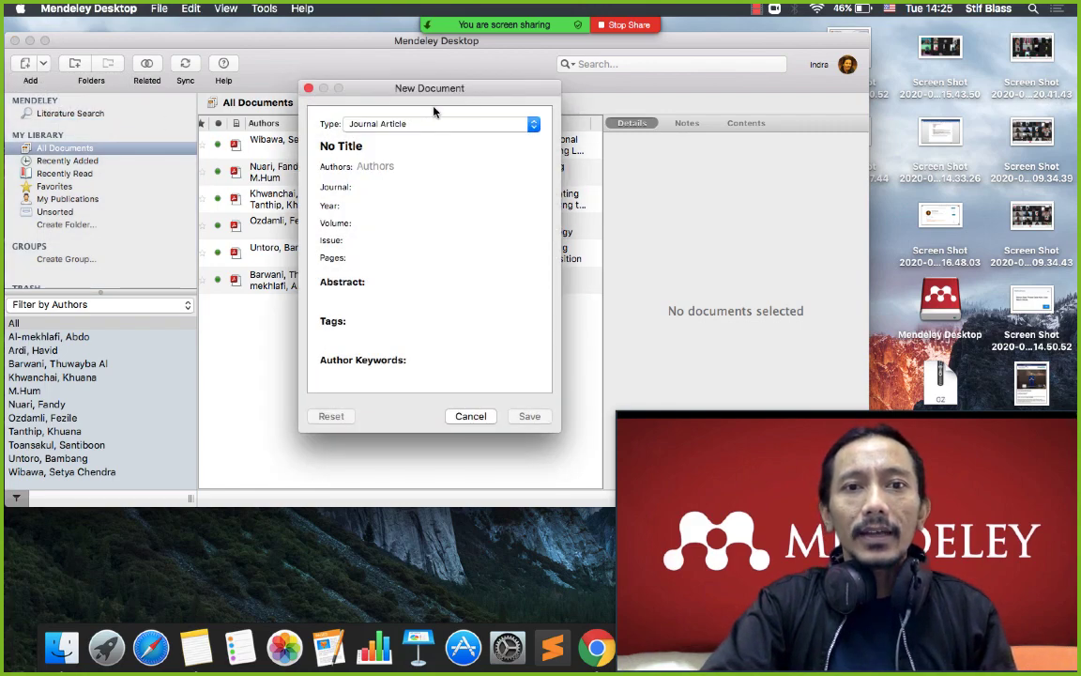
{"action": "left_click", "coordinate": [533, 123]}
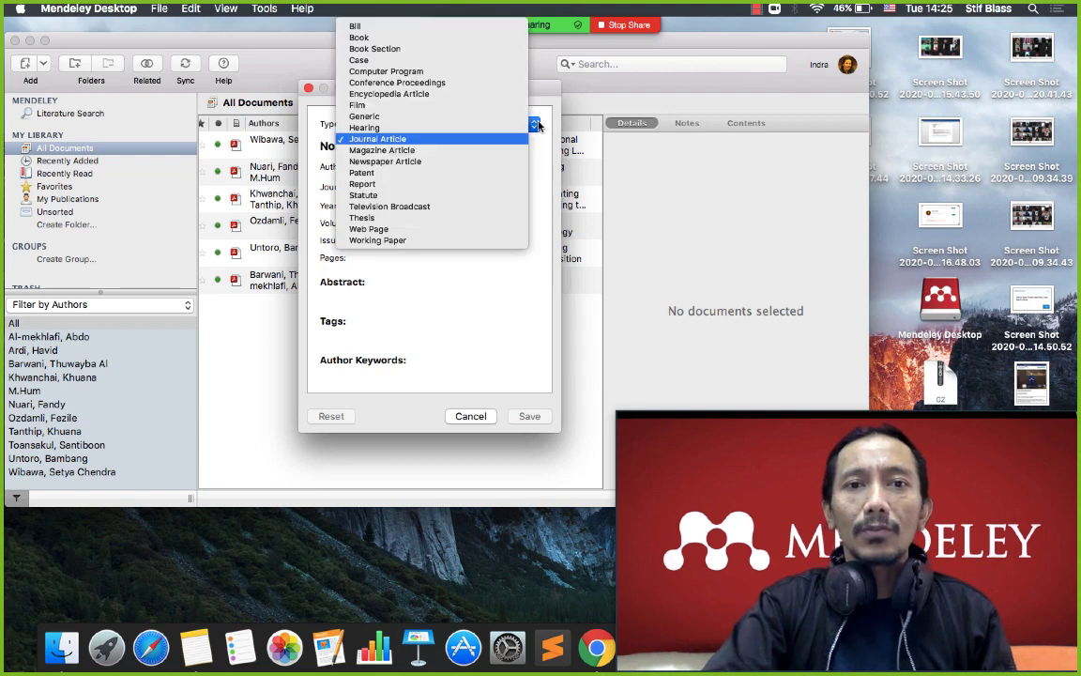
{"action": "left_click", "coordinate": [548, 283]}
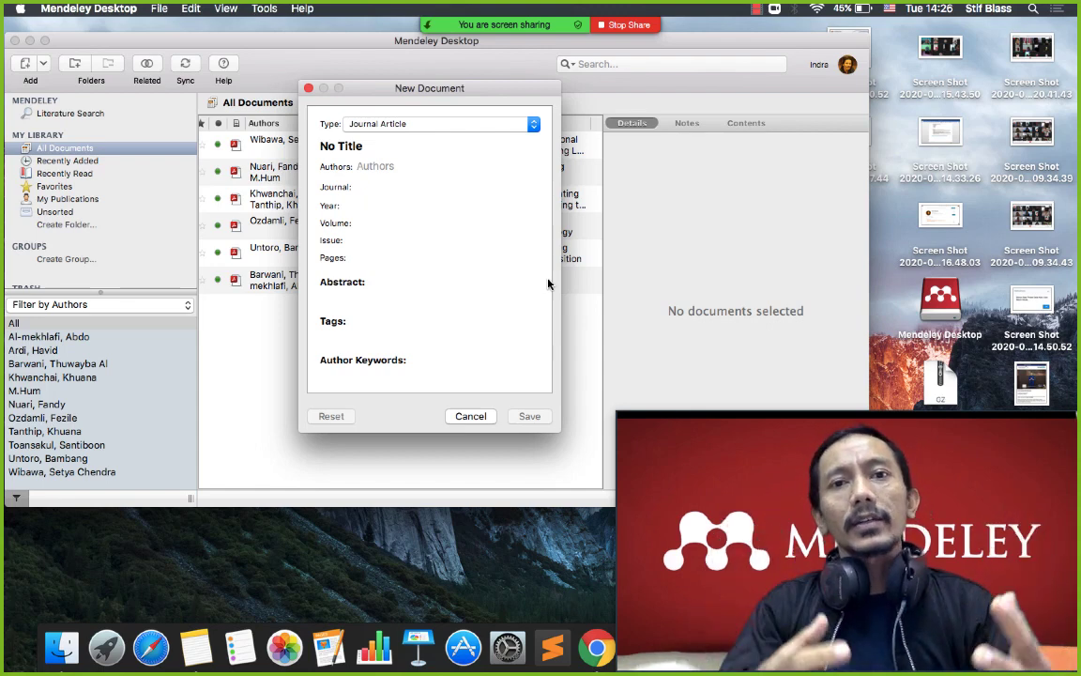
{"action": "left_click", "coordinate": [470, 416]}
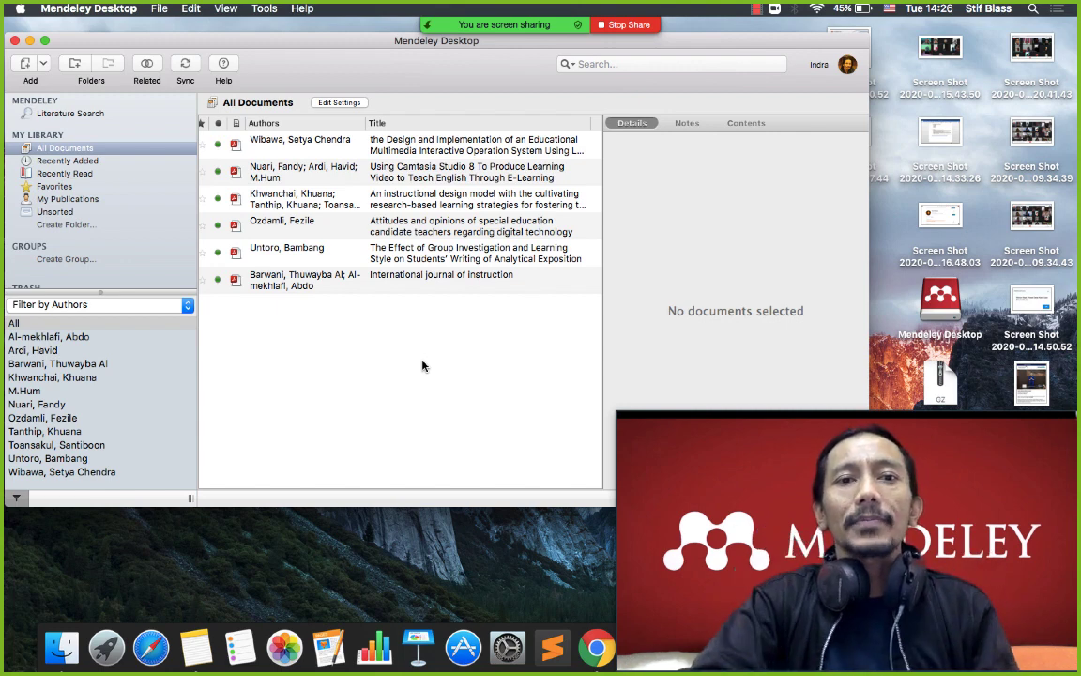
Examine the details of the Lectora Inspire article and the Group Investigation article, including the latter's abstract, keywords and catalog IDs
{"action": "left_click", "coordinate": [440, 153]}
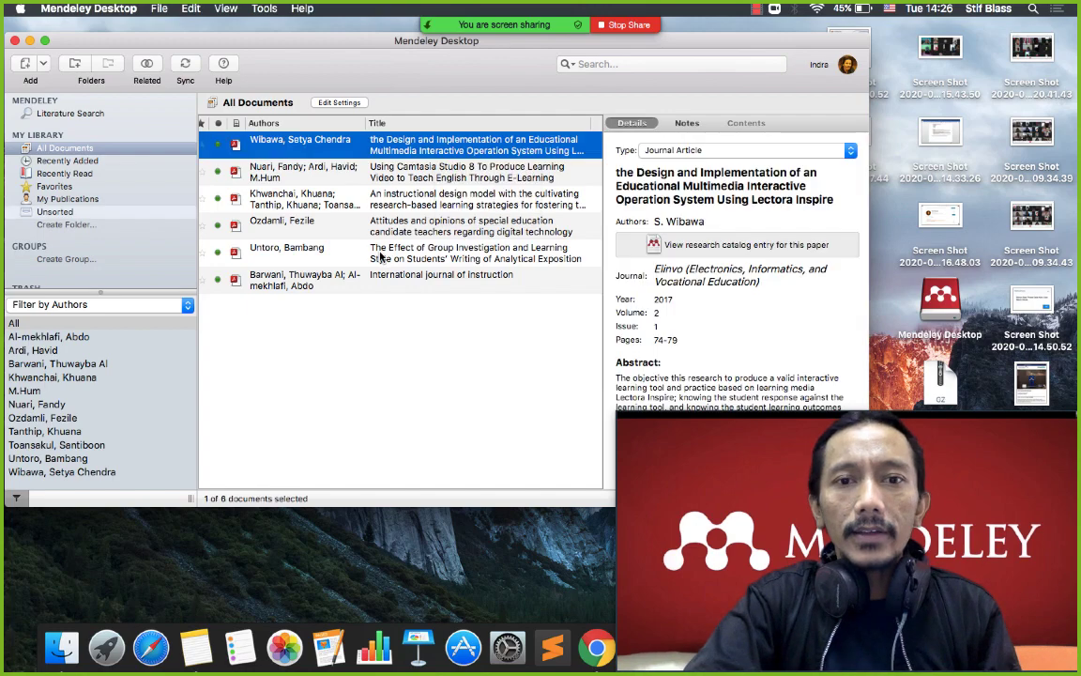
{"action": "left_click", "coordinate": [380, 255]}
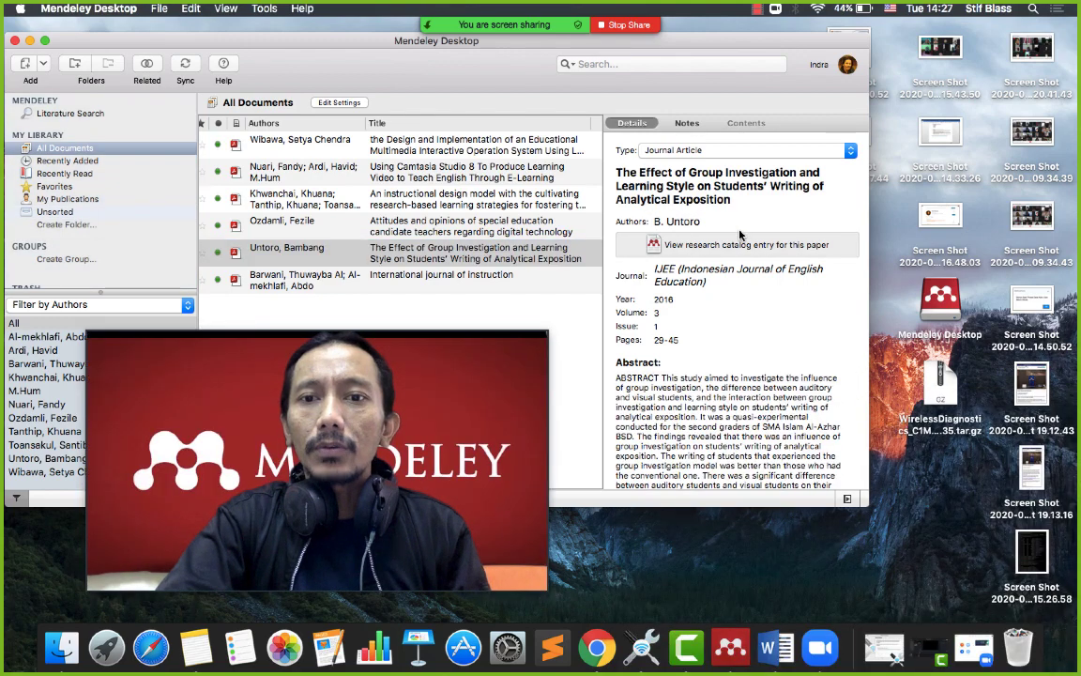
{"action": "scroll", "coordinate": [723, 221], "scroll_direction": "down", "scroll_amount": 4}
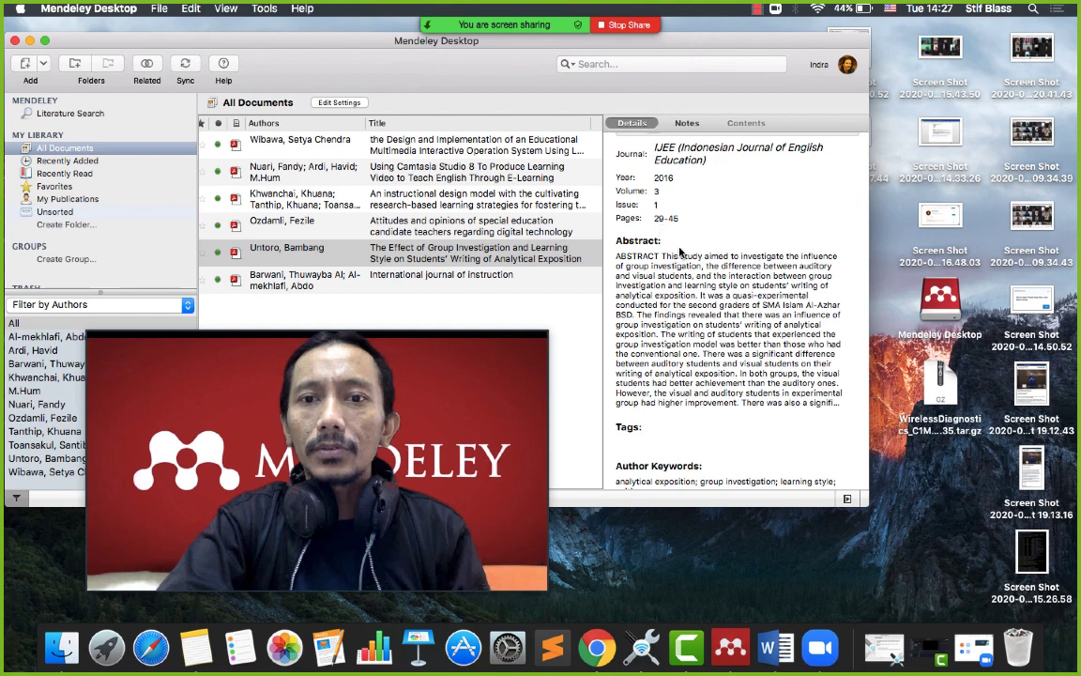
{"action": "scroll", "coordinate": [682, 252], "scroll_direction": "down", "scroll_amount": 2}
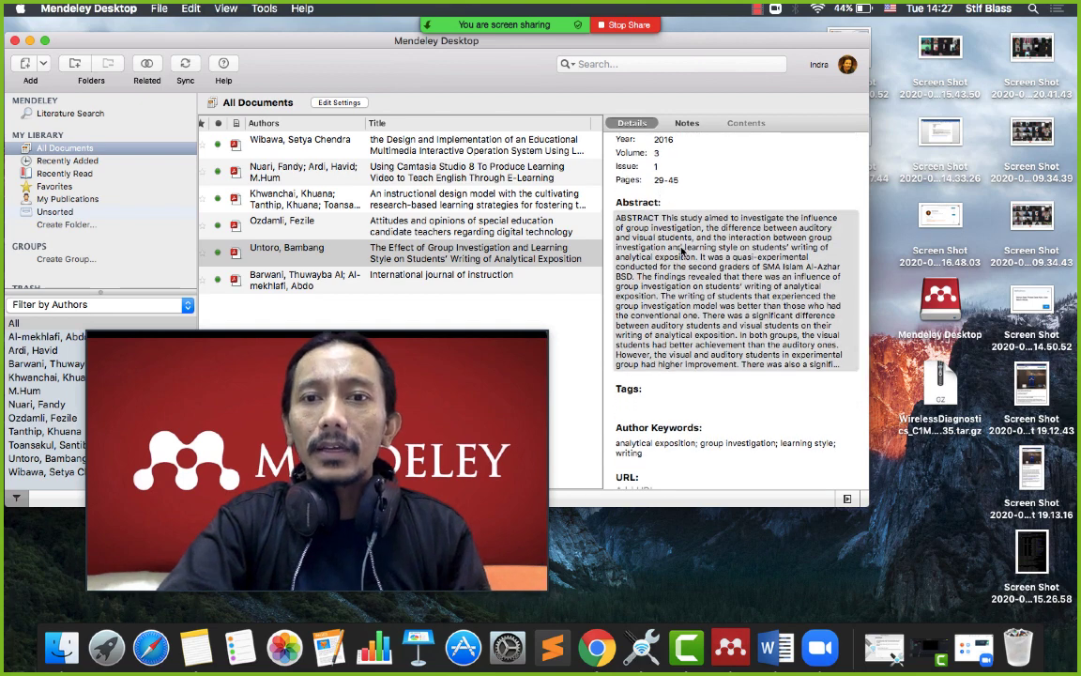
{"action": "scroll", "coordinate": [680, 242], "scroll_direction": "down", "scroll_amount": 1}
{"action": "scroll", "coordinate": [682, 243], "scroll_direction": "down", "scroll_amount": 6}
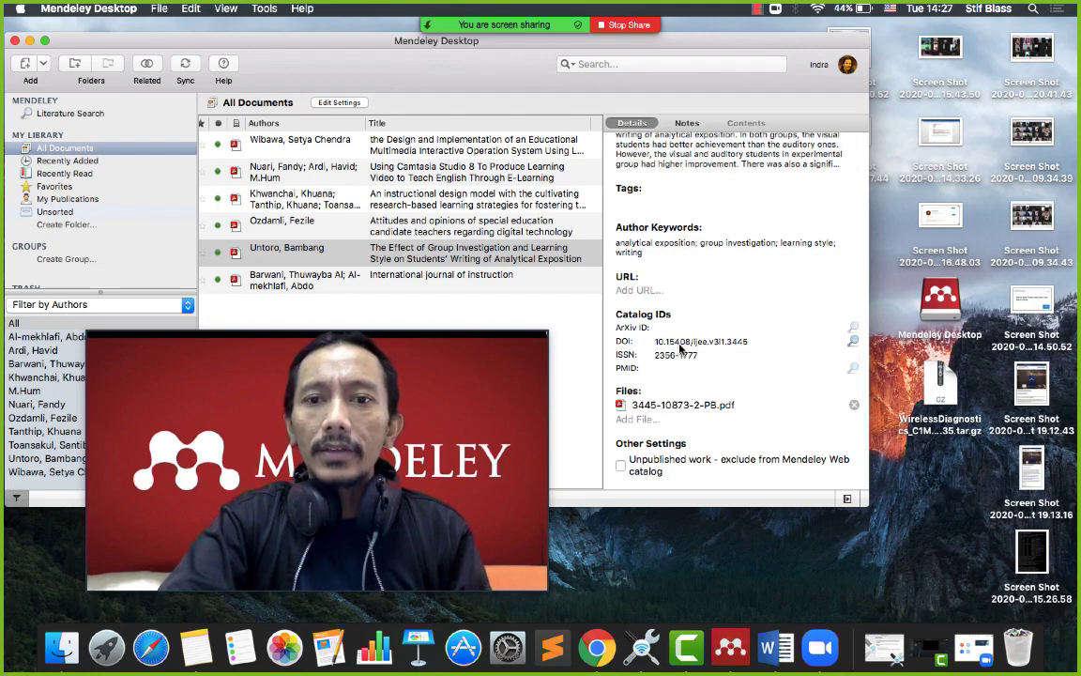
{"action": "scroll", "coordinate": [662, 301], "scroll_direction": "up", "scroll_amount": 10}
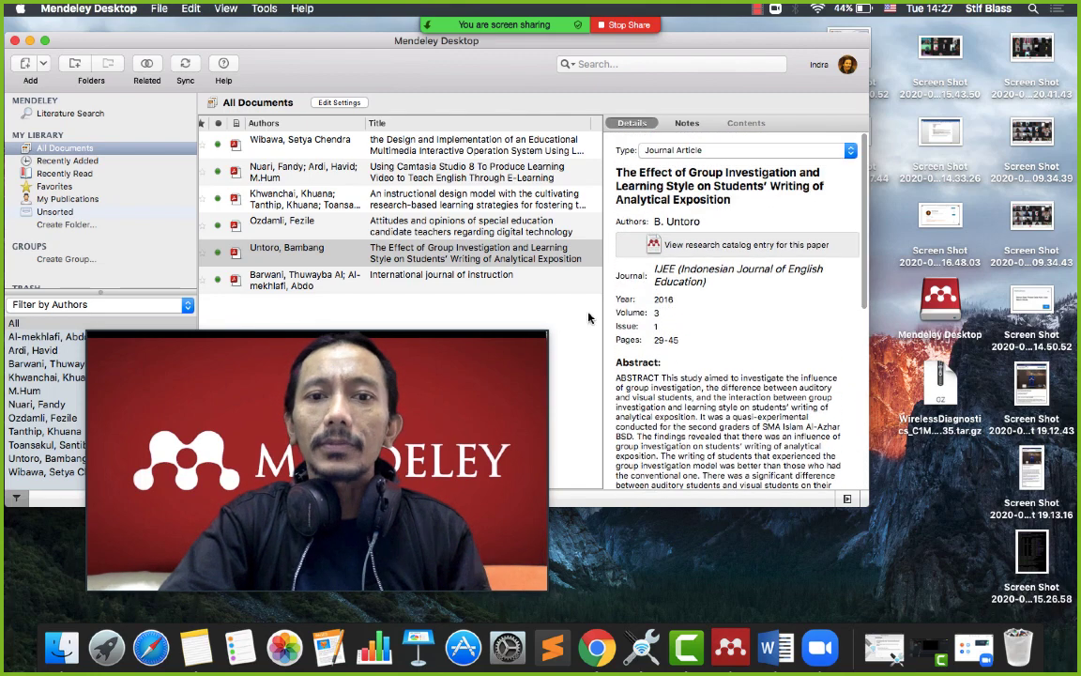
Open the PDF of the Group Investigation and Learning Style article and show the window in full screen
{"action": "left_click_drag", "start_coordinate": [499, 347], "coordinate": [1027, 407]}
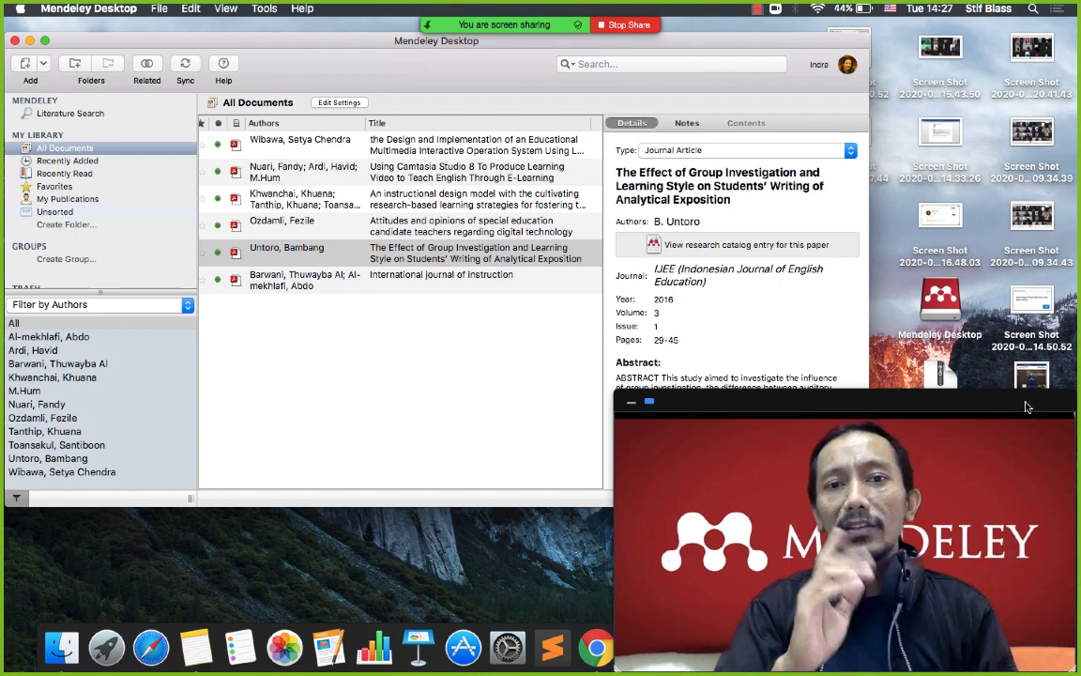
{"action": "double_click", "coordinate": [438, 258]}
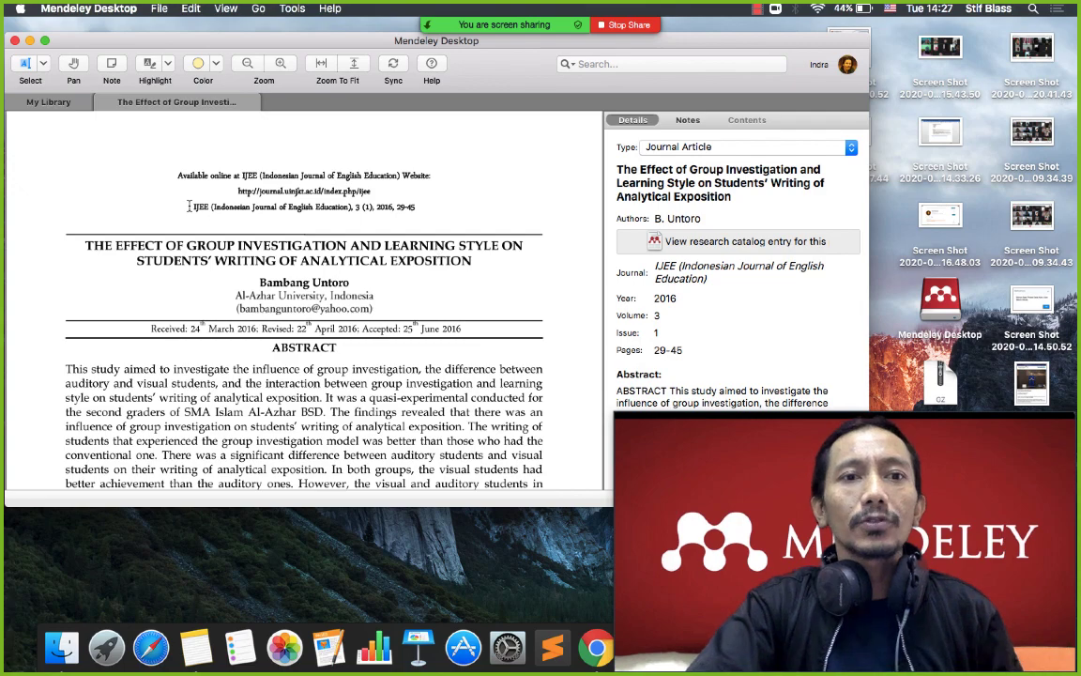
{"action": "left_click", "coordinate": [43, 40]}
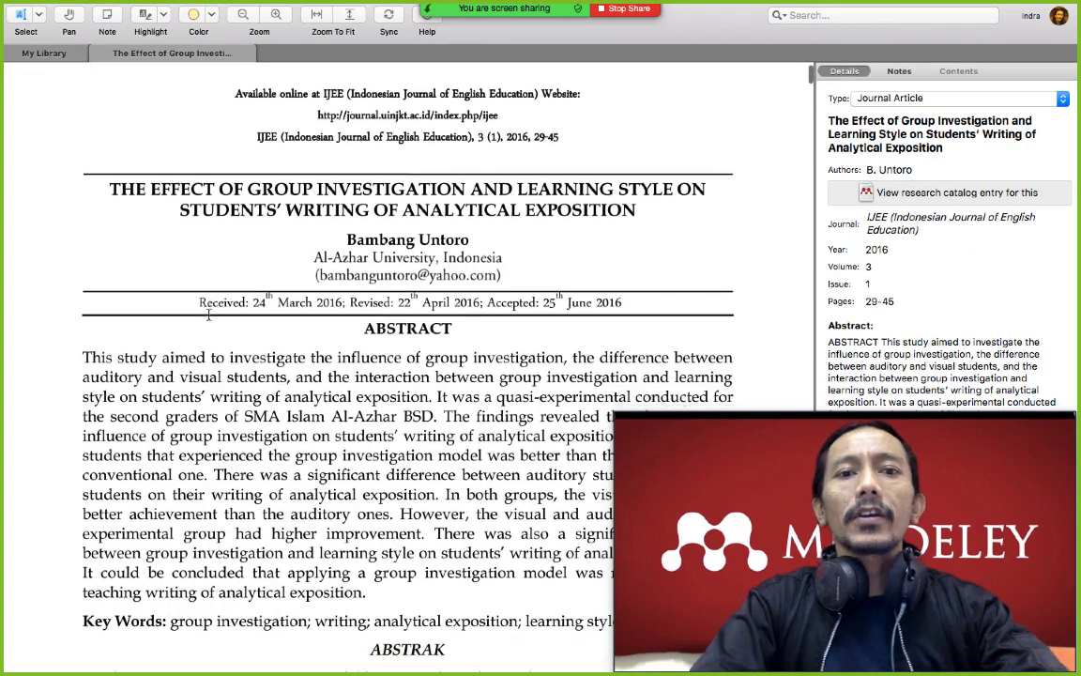
Highlight the passage from "Based on the aspects involved" to "interesting and effective." on page 32 of the article
{"action": "scroll", "coordinate": [209, 316], "scroll_direction": "down", "scroll_amount": 3}
{"action": "scroll", "coordinate": [208, 315], "scroll_direction": "up", "scroll_amount": 3}
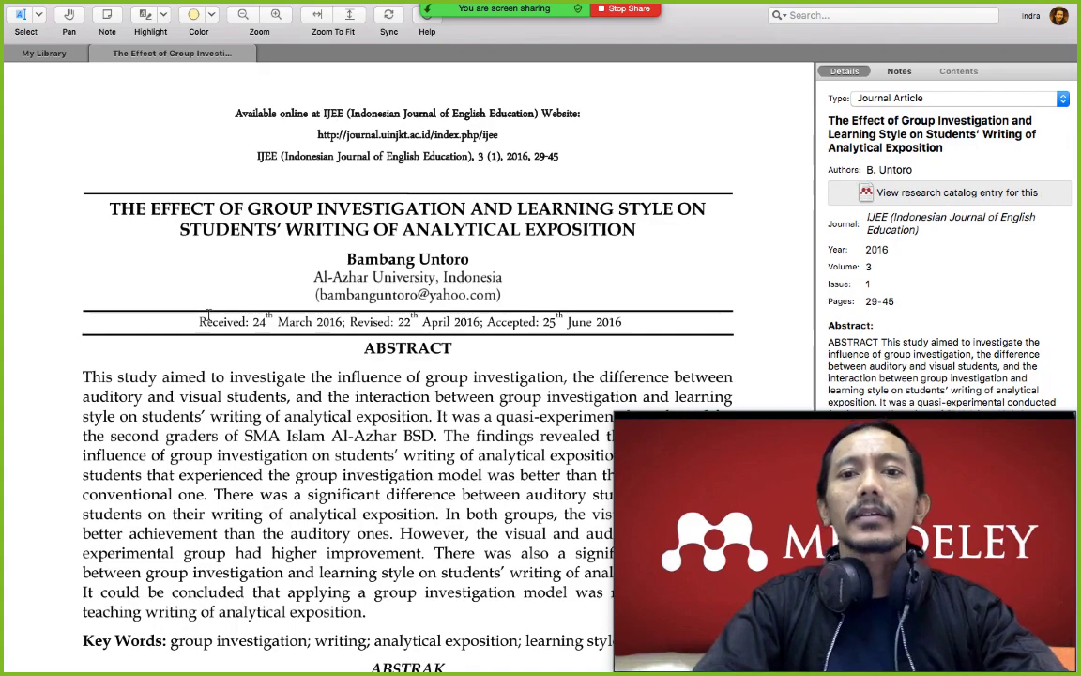
{"action": "scroll", "coordinate": [209, 315], "scroll_direction": "down", "scroll_amount": 10}
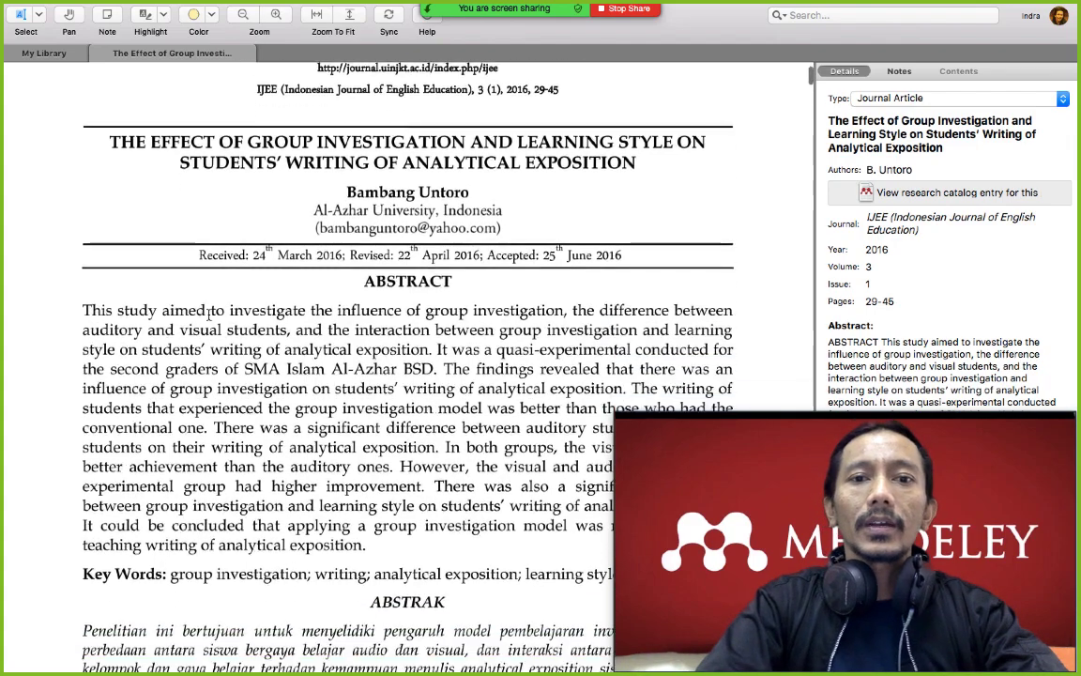
{"action": "scroll", "coordinate": [208, 315], "scroll_direction": "down", "scroll_amount": 10}
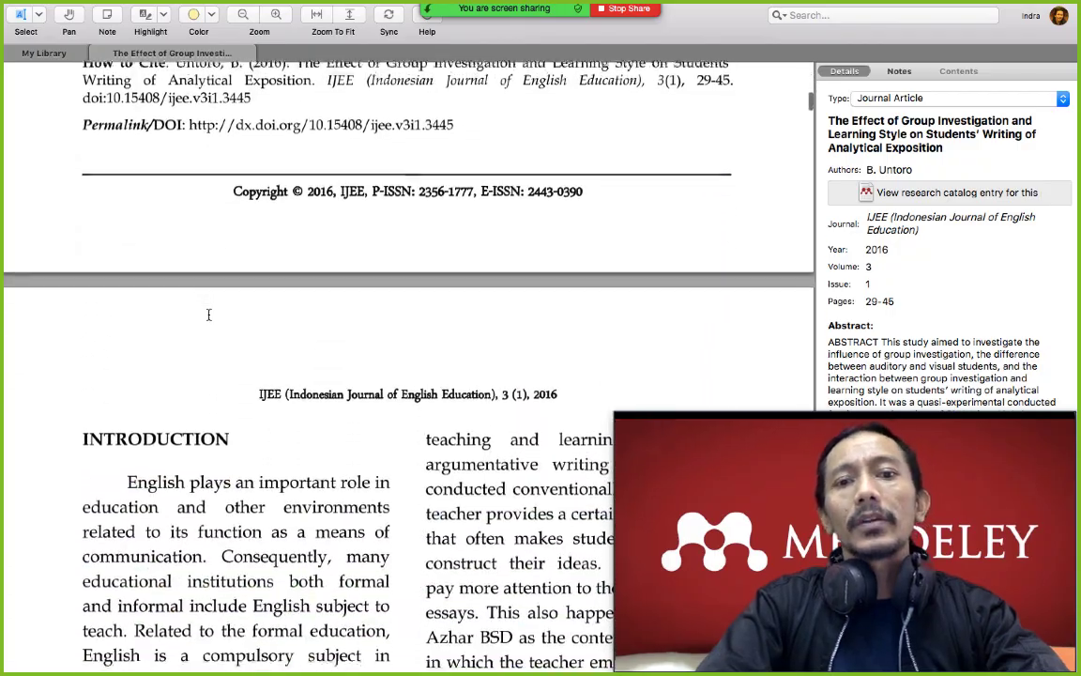
{"action": "scroll", "coordinate": [208, 316], "scroll_direction": "down", "scroll_amount": 3}
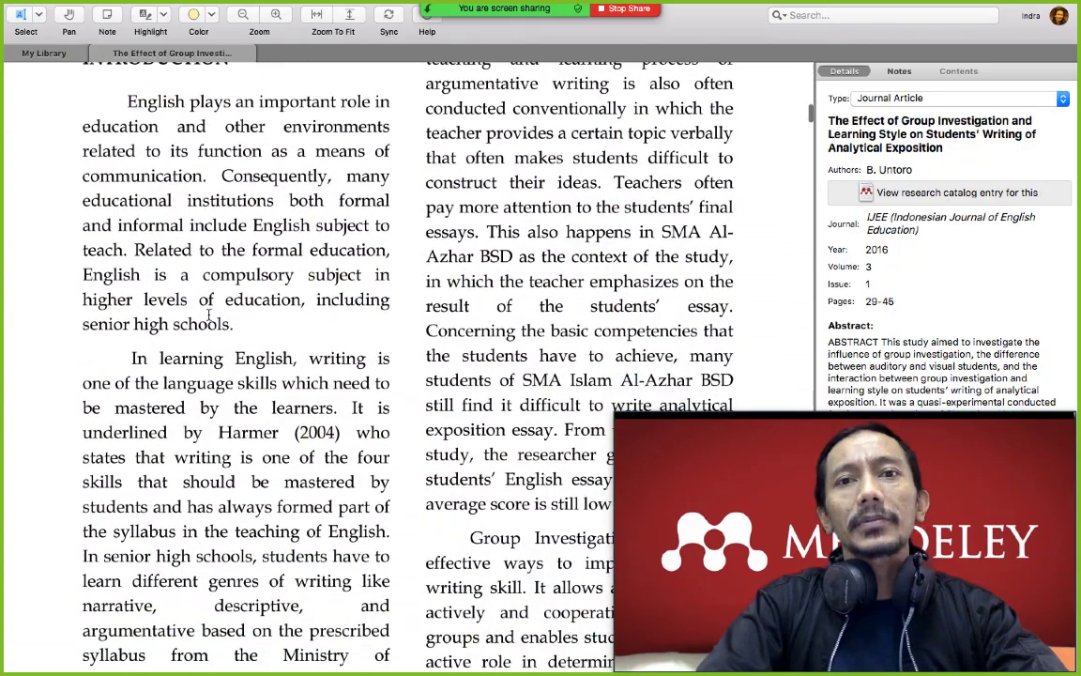
{"action": "scroll", "coordinate": [209, 315], "scroll_direction": "down", "scroll_amount": 15}
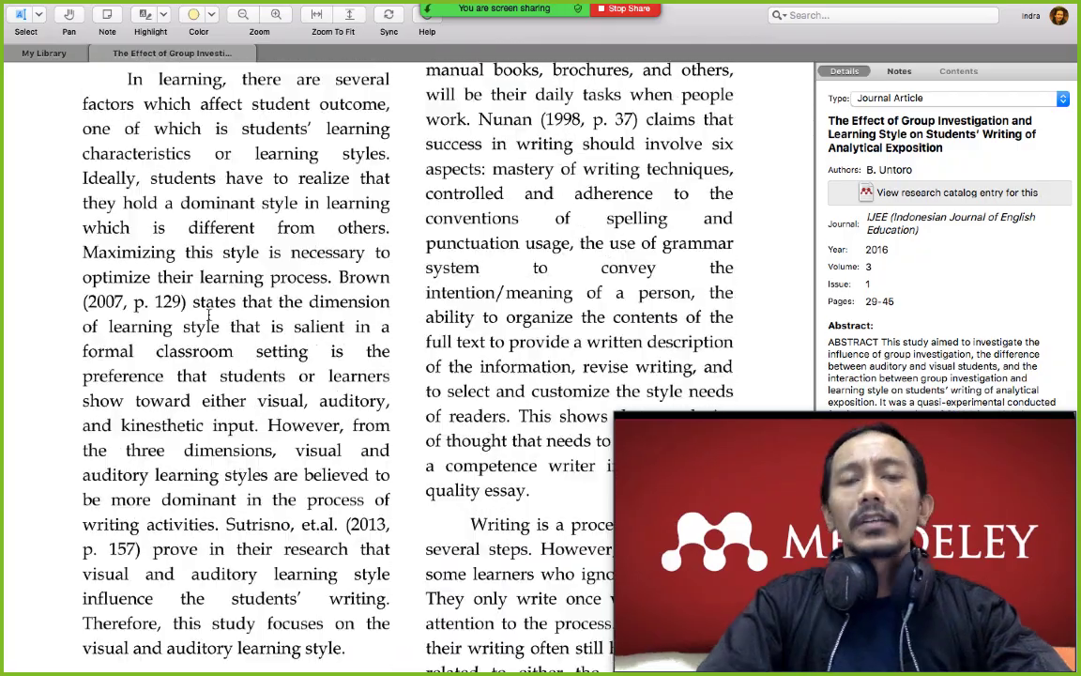
{"action": "scroll", "coordinate": [208, 315], "scroll_direction": "down", "scroll_amount": 3}
{"action": "scroll", "coordinate": [208, 316], "scroll_direction": "down", "scroll_amount": 8}
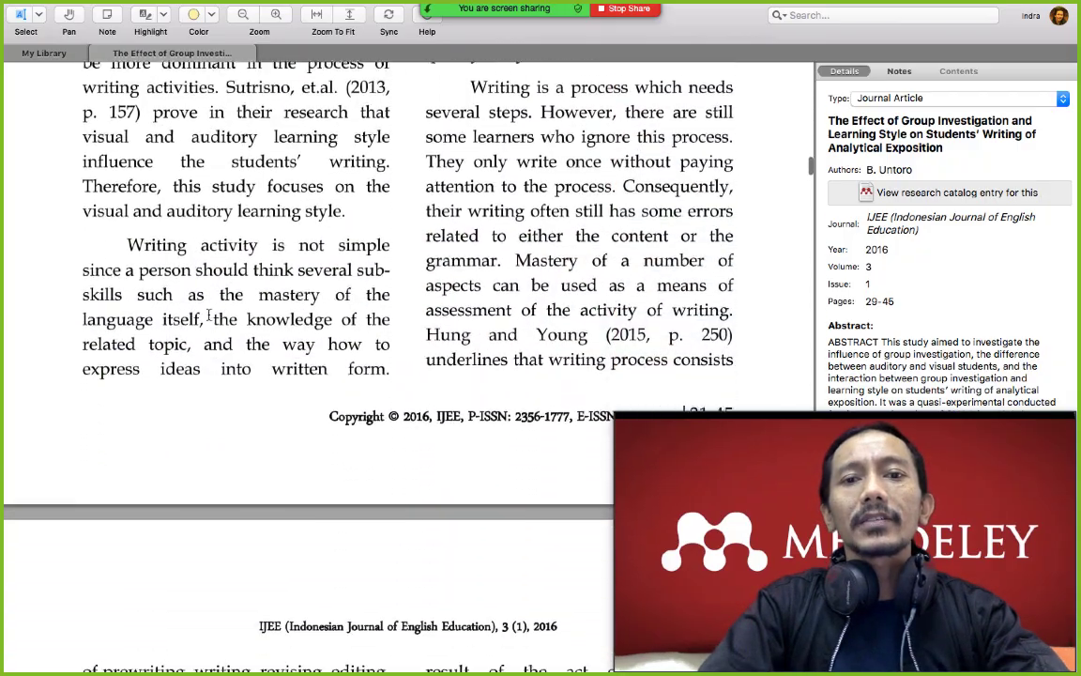
{"action": "scroll", "coordinate": [209, 315], "scroll_direction": "down", "scroll_amount": 5}
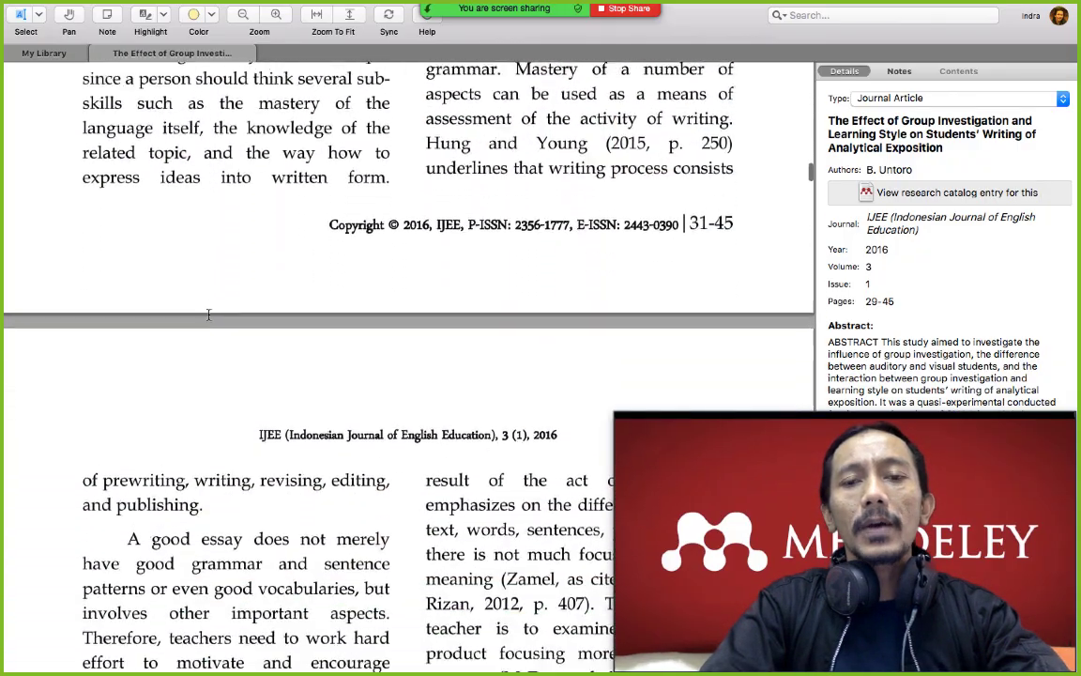
{"action": "scroll", "coordinate": [208, 316], "scroll_direction": "down", "scroll_amount": 20}
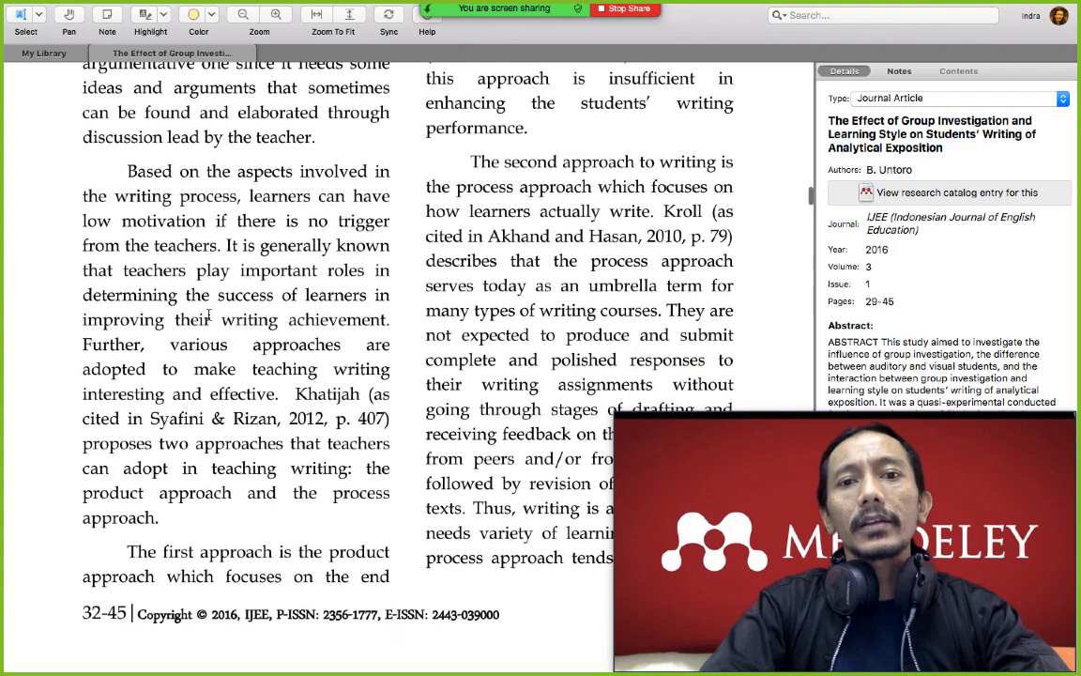
{"action": "scroll", "coordinate": [208, 315], "scroll_direction": "up", "scroll_amount": 4}
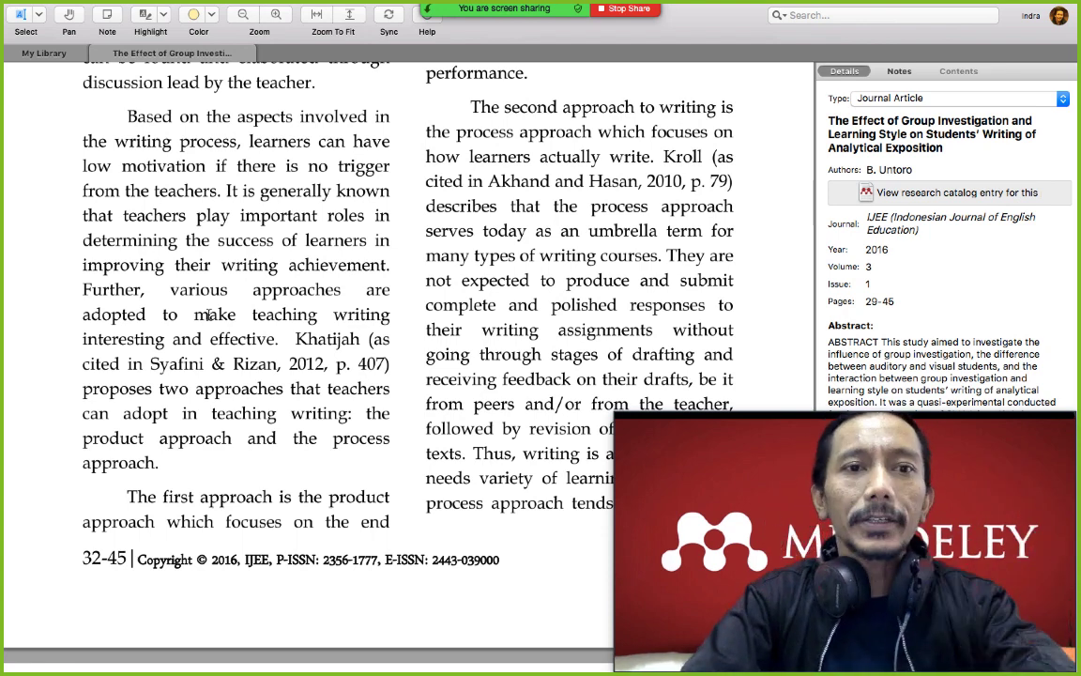
{"action": "scroll", "coordinate": [129, 125], "scroll_direction": "up", "scroll_amount": 1}
{"action": "mouse_move", "coordinate": [129, 125]}
{"action": "left_mouse_down"}
{"action": "mouse_move", "coordinate": [173, 150]}
{"action": "mouse_move", "coordinate": [387, 150]}
{"action": "mouse_move", "coordinate": [230, 150]}
{"action": "mouse_move", "coordinate": [326, 198]}
{"action": "mouse_move", "coordinate": [338, 231]}
{"action": "mouse_move", "coordinate": [364, 250]}
{"action": "mouse_move", "coordinate": [340, 299]}
{"action": "mouse_move", "coordinate": [375, 371]}
{"action": "mouse_move", "coordinate": [242, 322]}
{"action": "mouse_move", "coordinate": [277, 347]}
{"action": "left_mouse_up"}
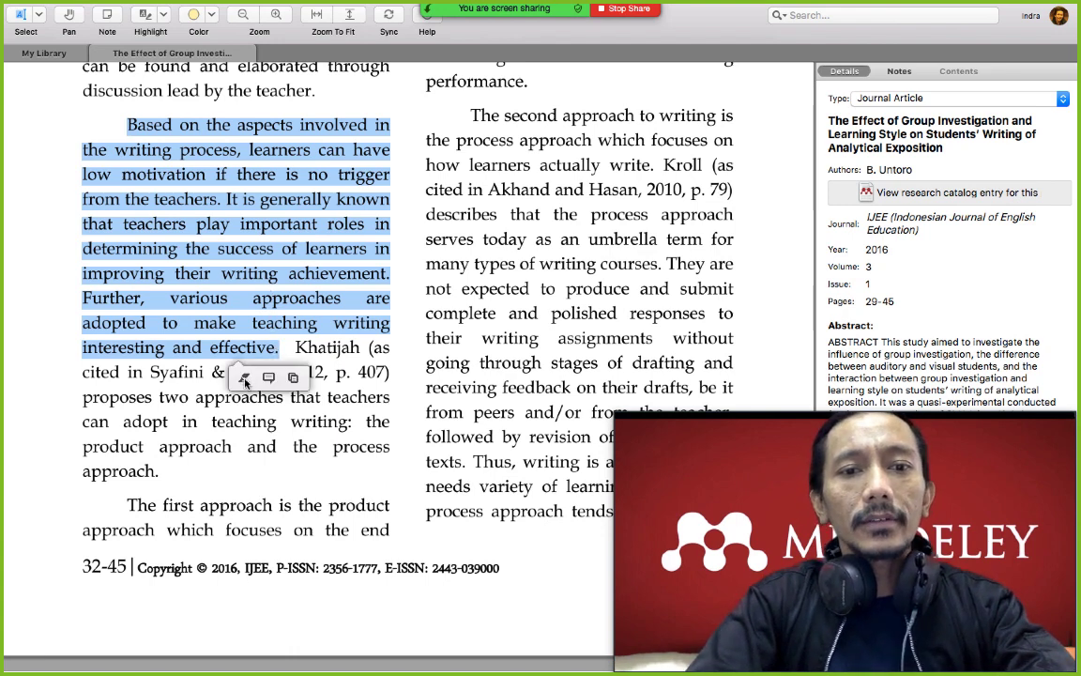
{"action": "left_click", "coordinate": [245, 380]}
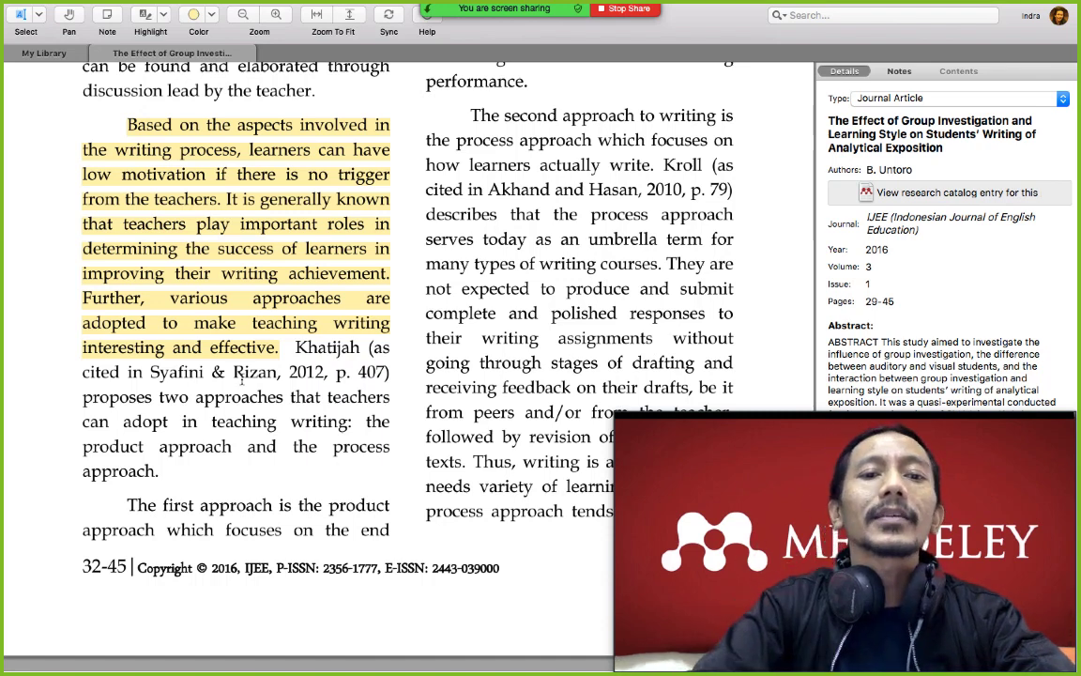
Attach the note "Pendapat ini sama dengan Bla bla bla" to the highlighted passage on page 32
{"action": "right_click", "coordinate": [279, 228]}
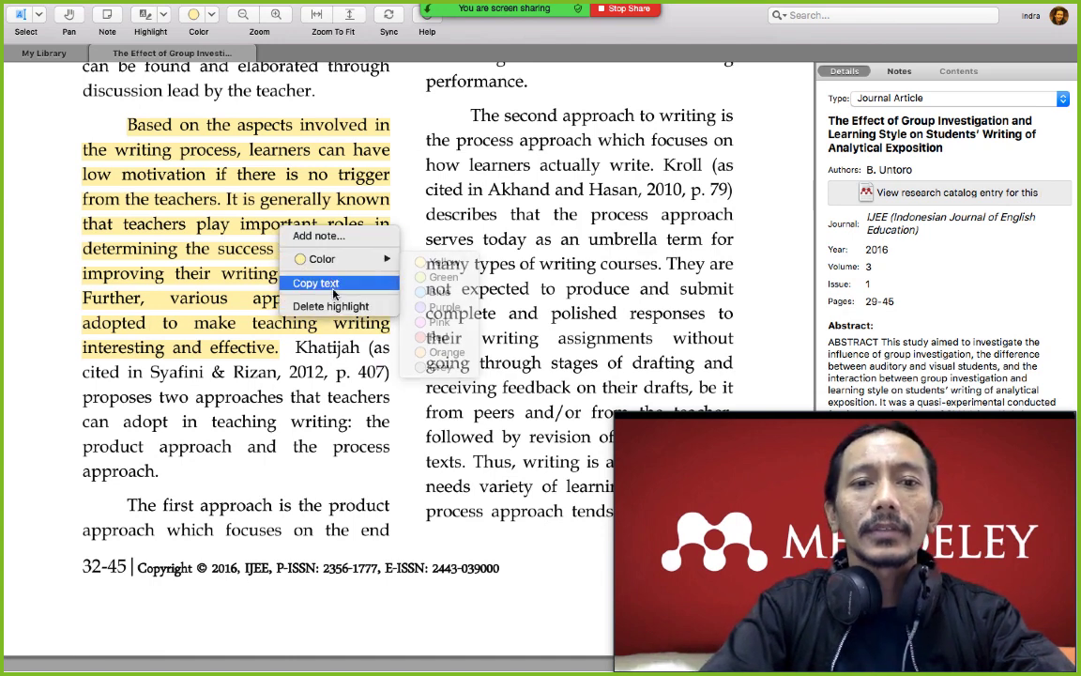
{"action": "left_click", "coordinate": [350, 243]}
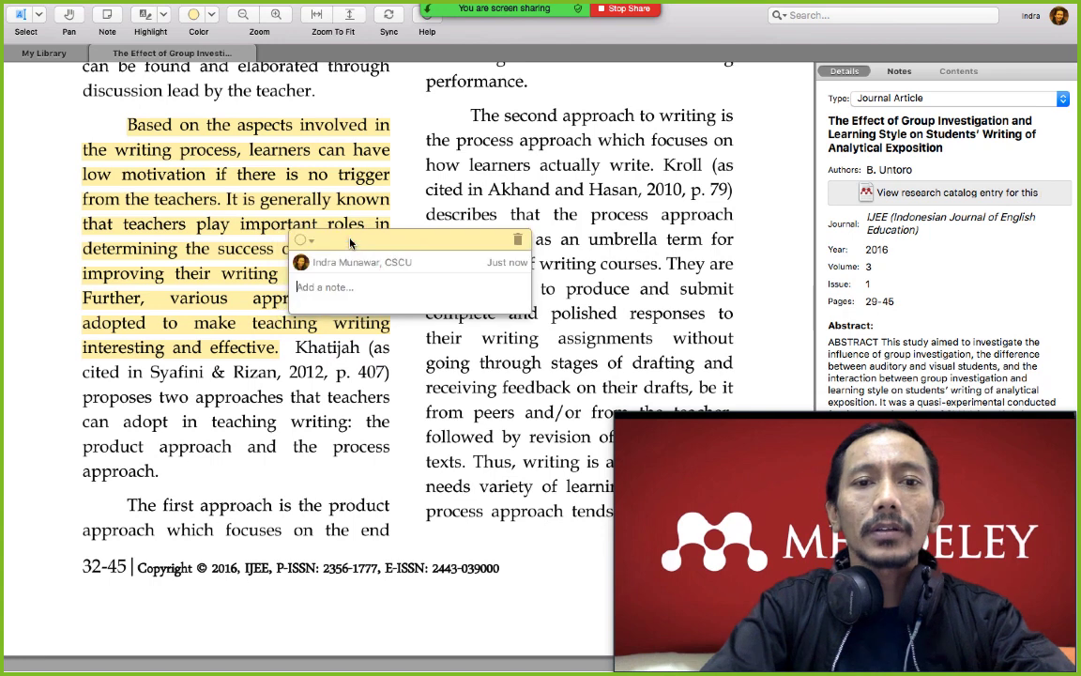
{"action": "type", "text": "Pendapat ini sama dengan Bla bla"}
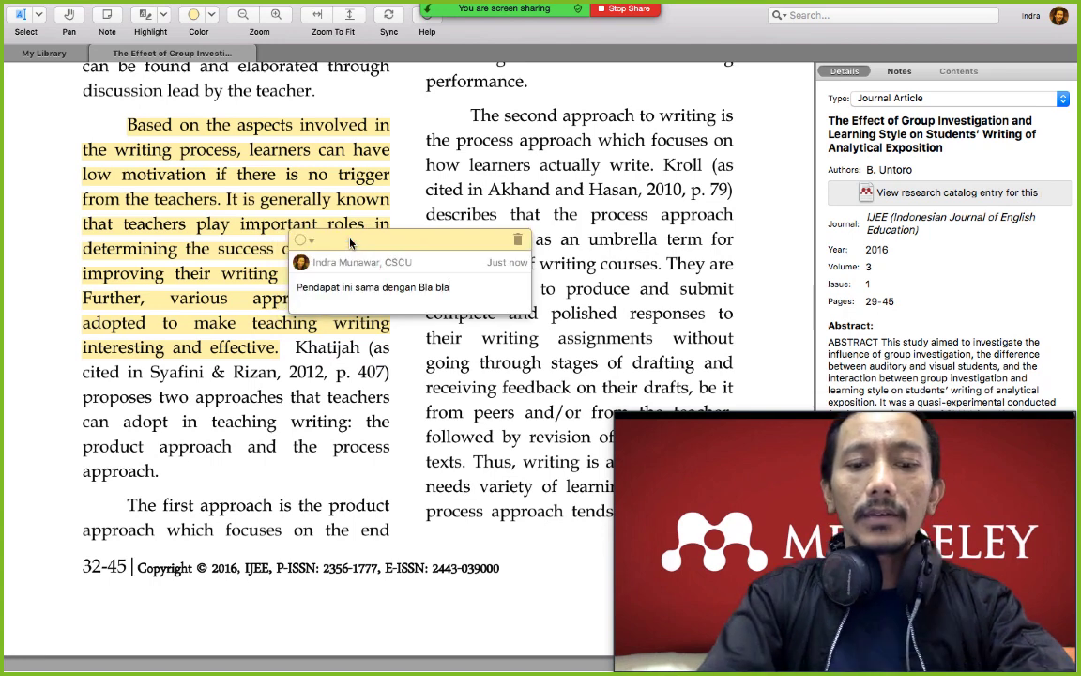
{"action": "type", "text": " bla"}
{"action": "left_click", "coordinate": [277, 269]}
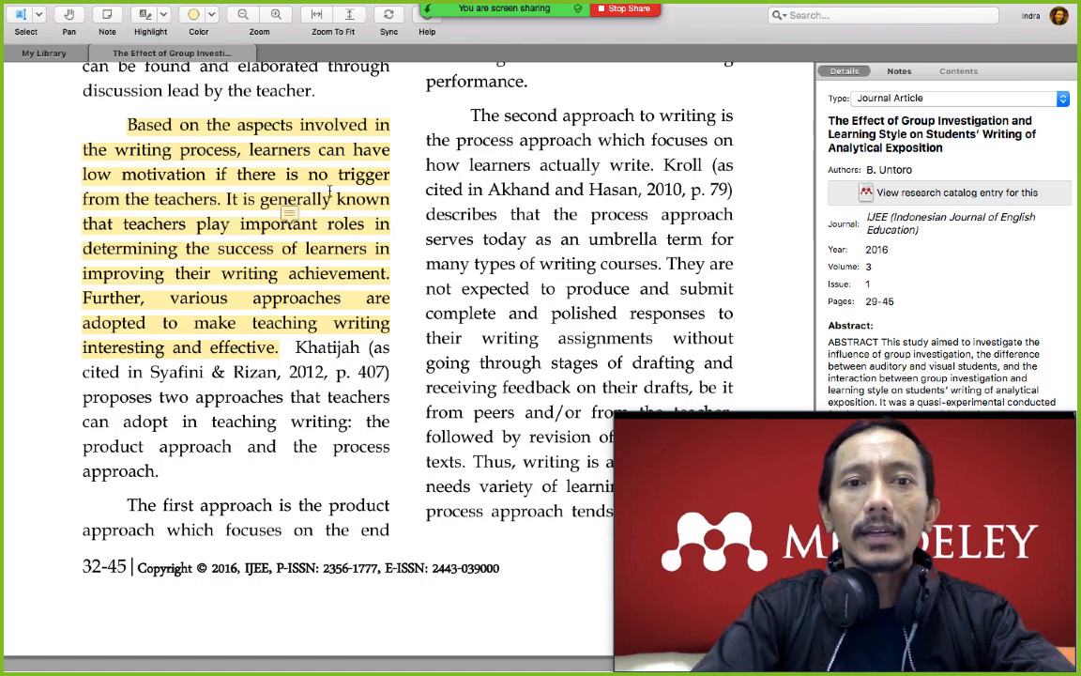
Delete the note on the highlighted passage, along with the highlight itself
{"action": "left_click", "coordinate": [293, 216]}
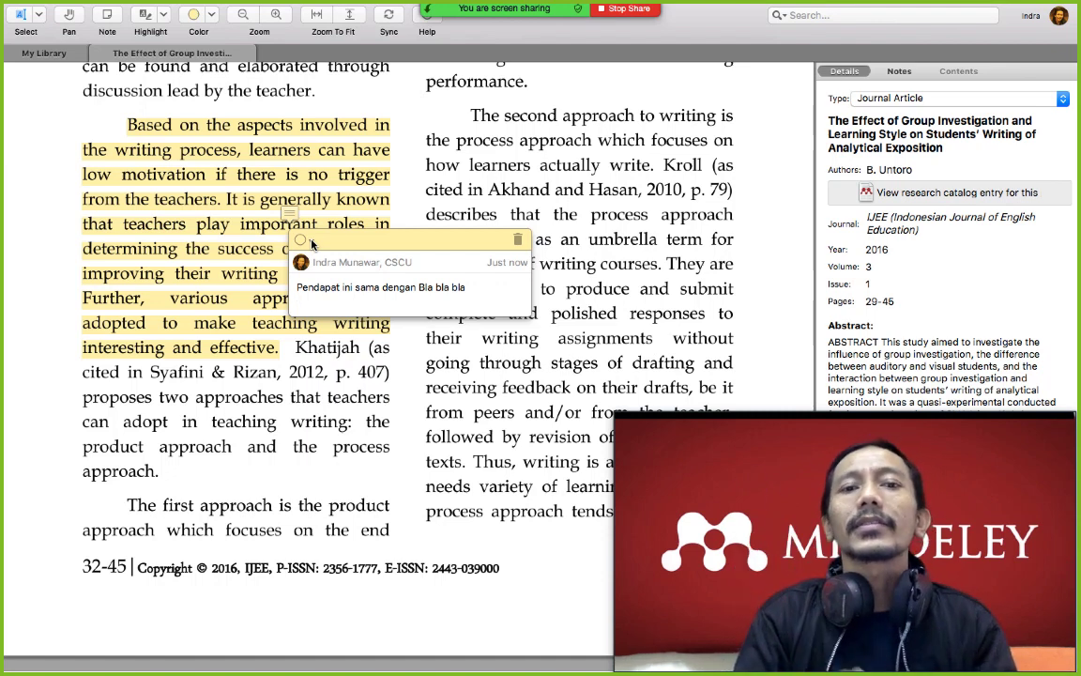
{"action": "left_click", "coordinate": [518, 241]}
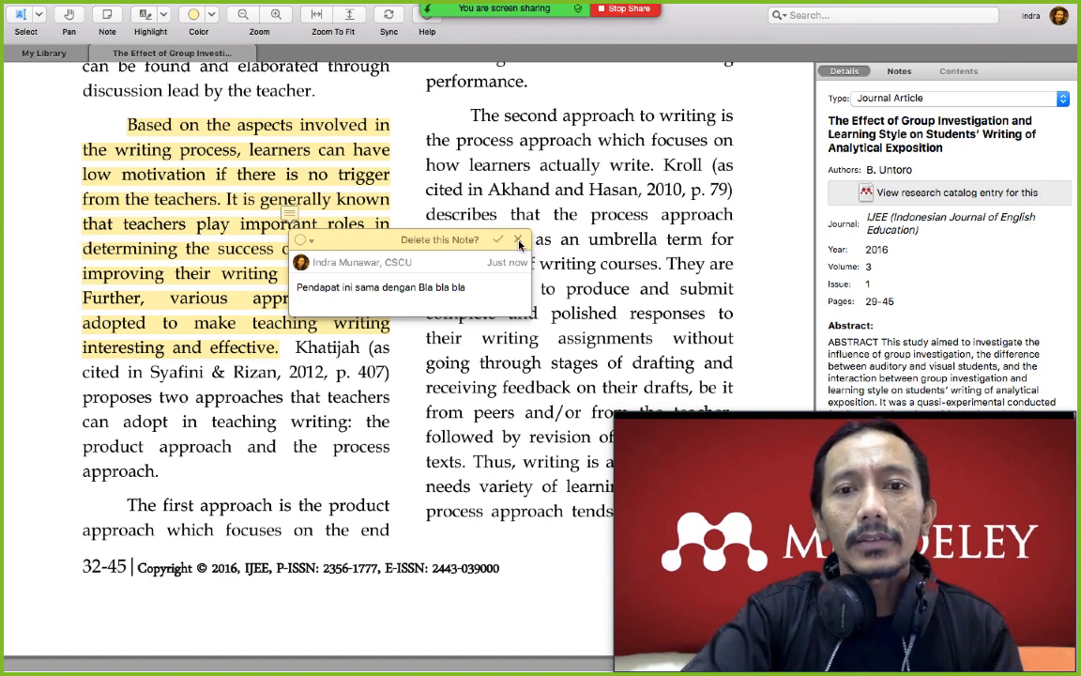
{"action": "left_click", "coordinate": [497, 240]}
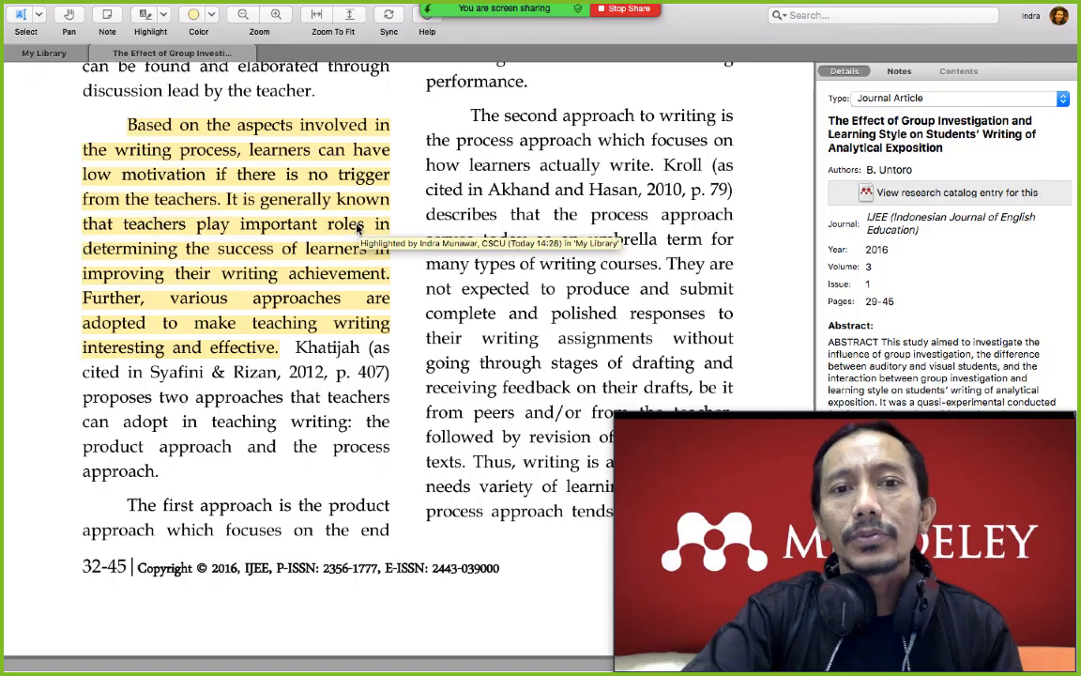
{"action": "right_click", "coordinate": [357, 227]}
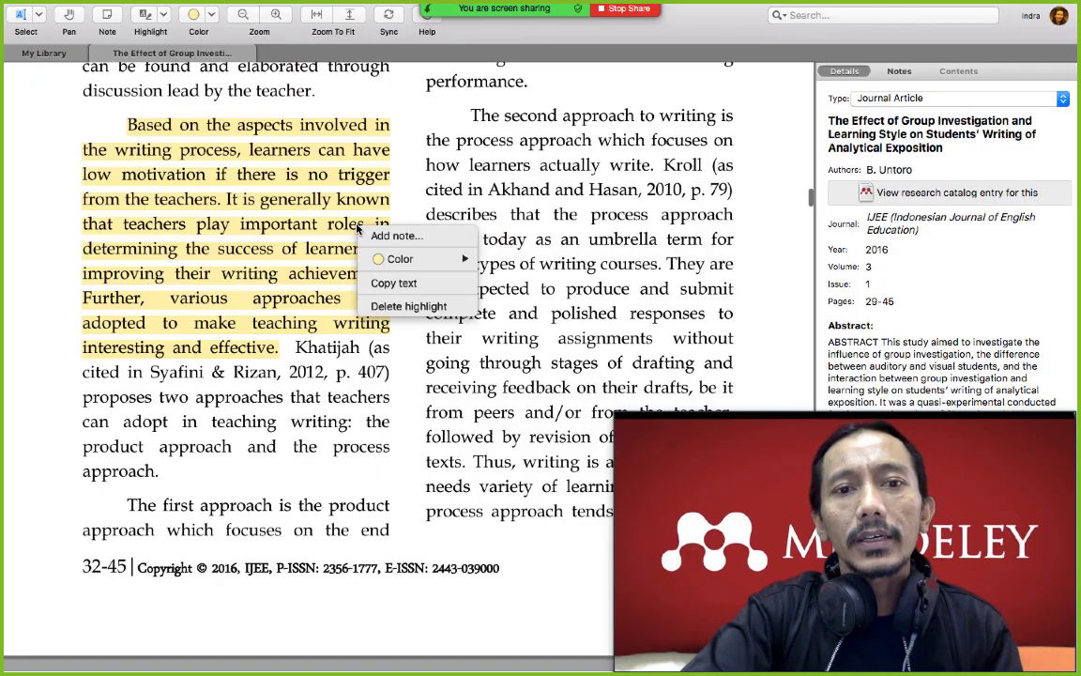
{"action": "left_click", "coordinate": [393, 307]}
Skim the remaining pages of the Group Investigation article up to Findings and Discussion, and close its PDF
{"action": "scroll", "coordinate": [394, 315], "scroll_direction": "down", "scroll_amount": 10}
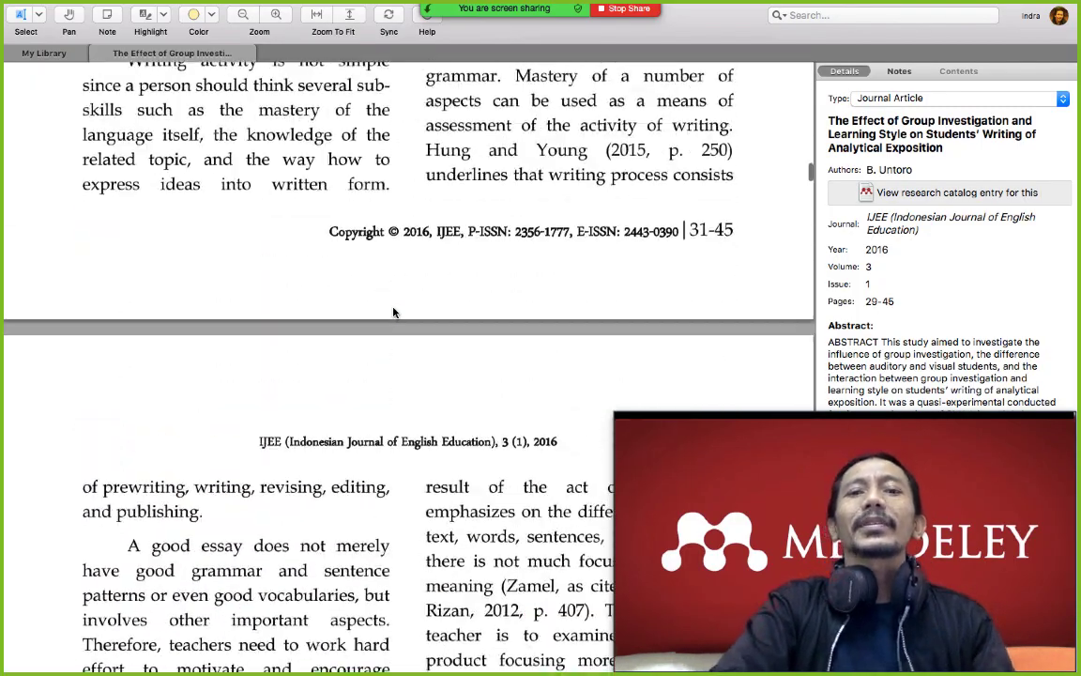
{"action": "scroll", "coordinate": [393, 314], "scroll_direction": "down", "scroll_amount": 20}
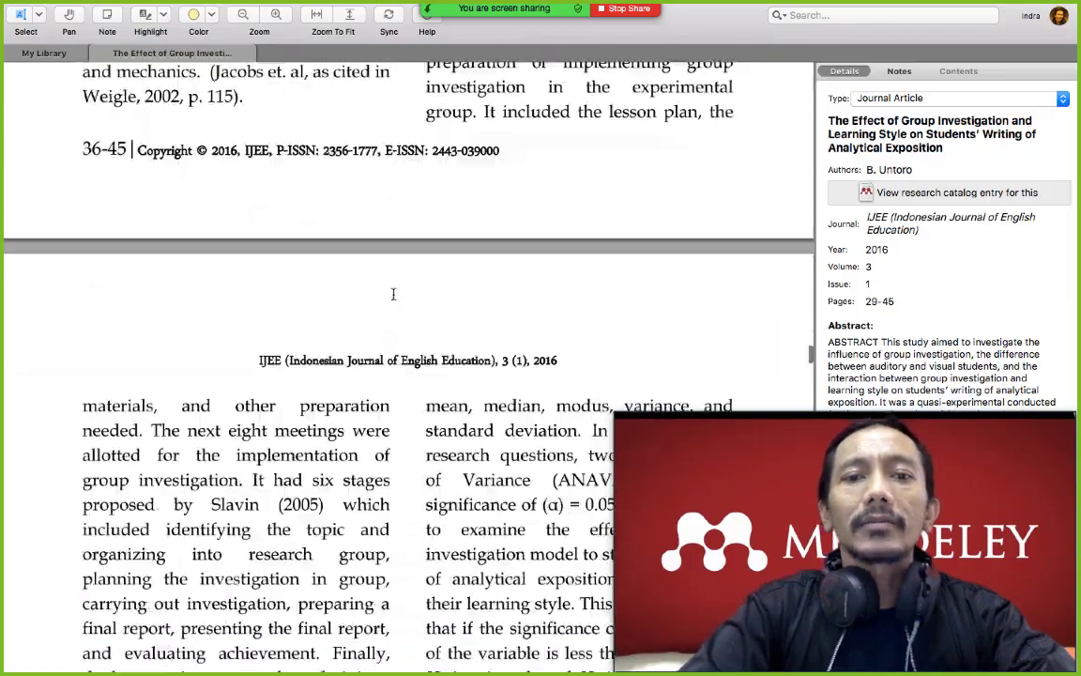
{"action": "scroll", "coordinate": [309, 375], "scroll_direction": "down", "scroll_amount": 10}
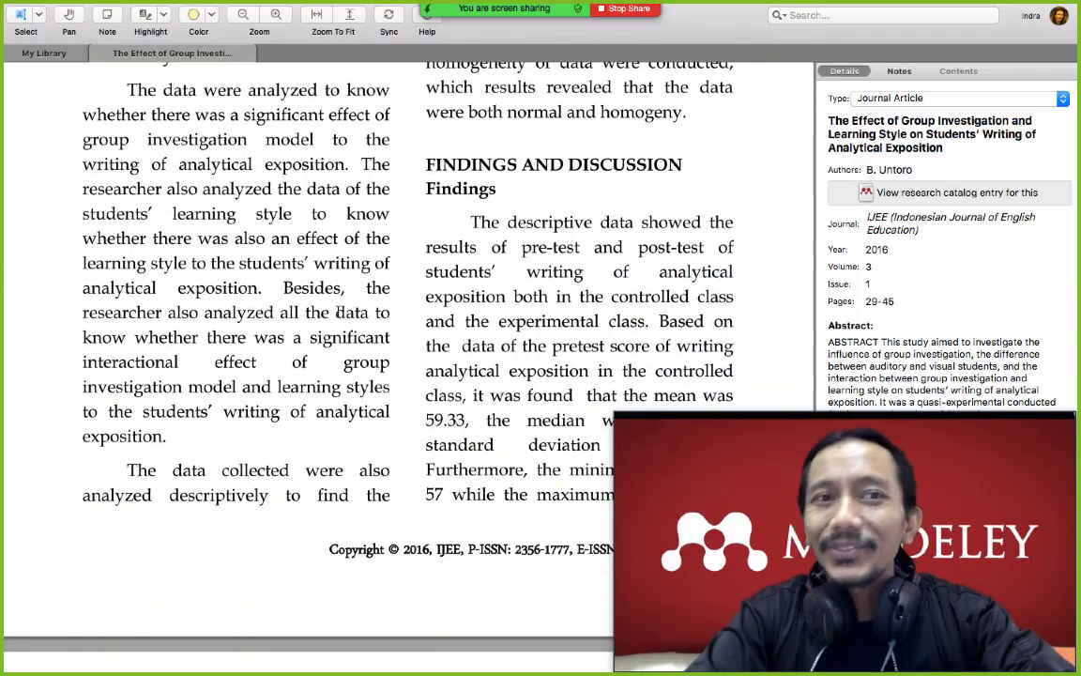
{"action": "left_click", "coordinate": [109, 53]}
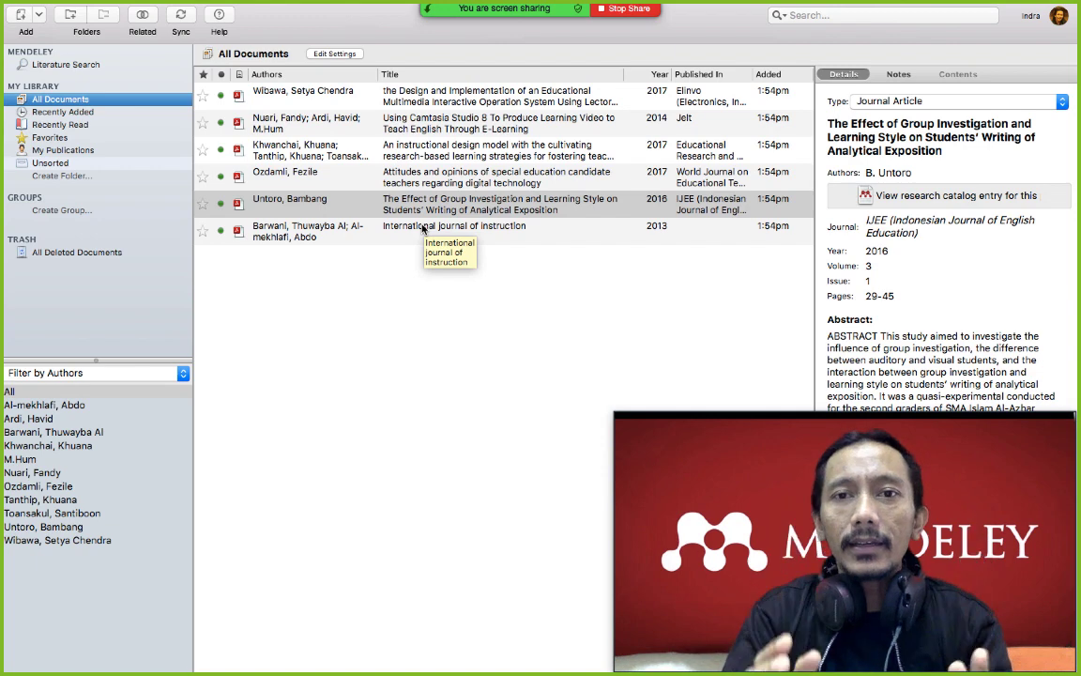
Skim the PDF of the article on special education candidate teachers' attitudes, close it, and select the Lectora Inspire article in the library
{"action": "double_click", "coordinate": [446, 172]}
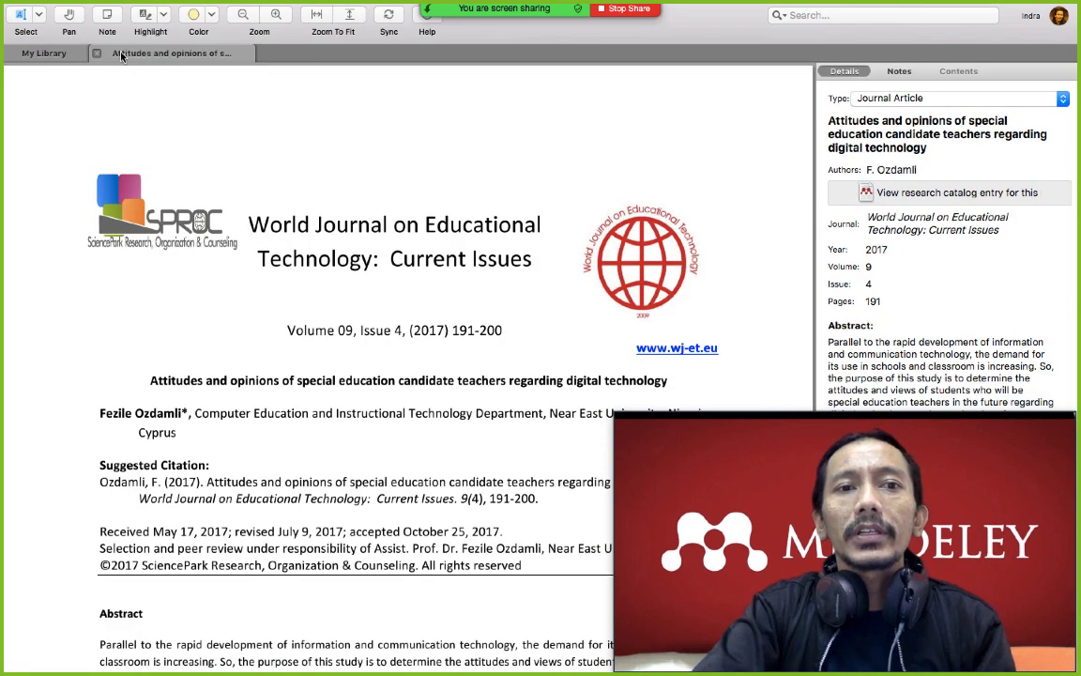
{"action": "left_click", "coordinate": [42, 49]}
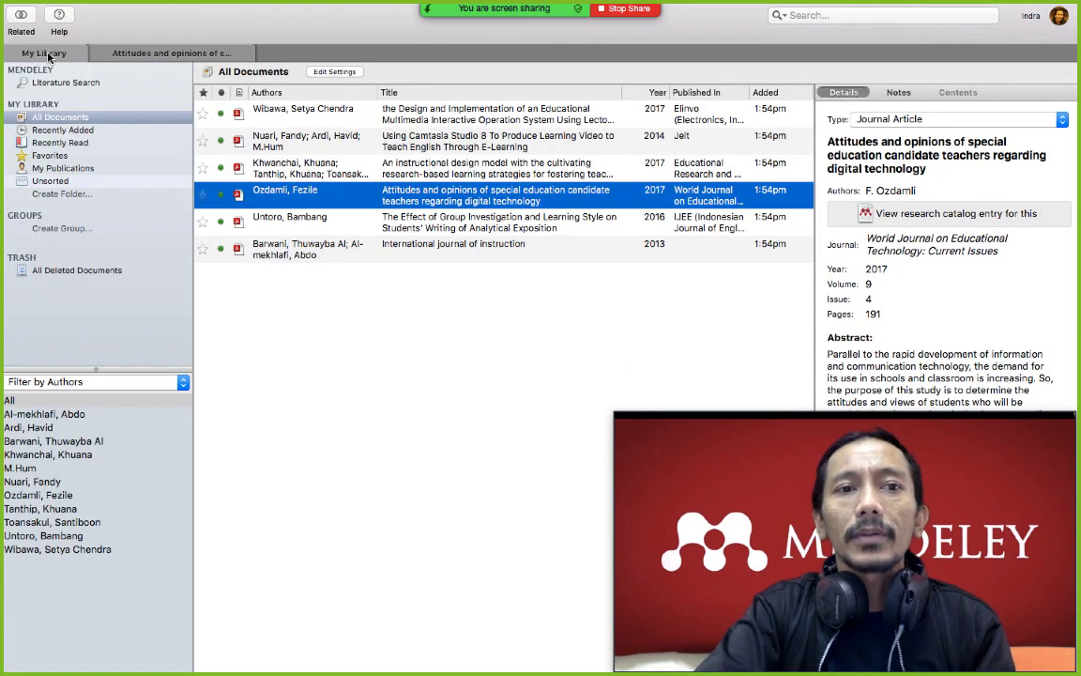
{"action": "left_click", "coordinate": [134, 57]}
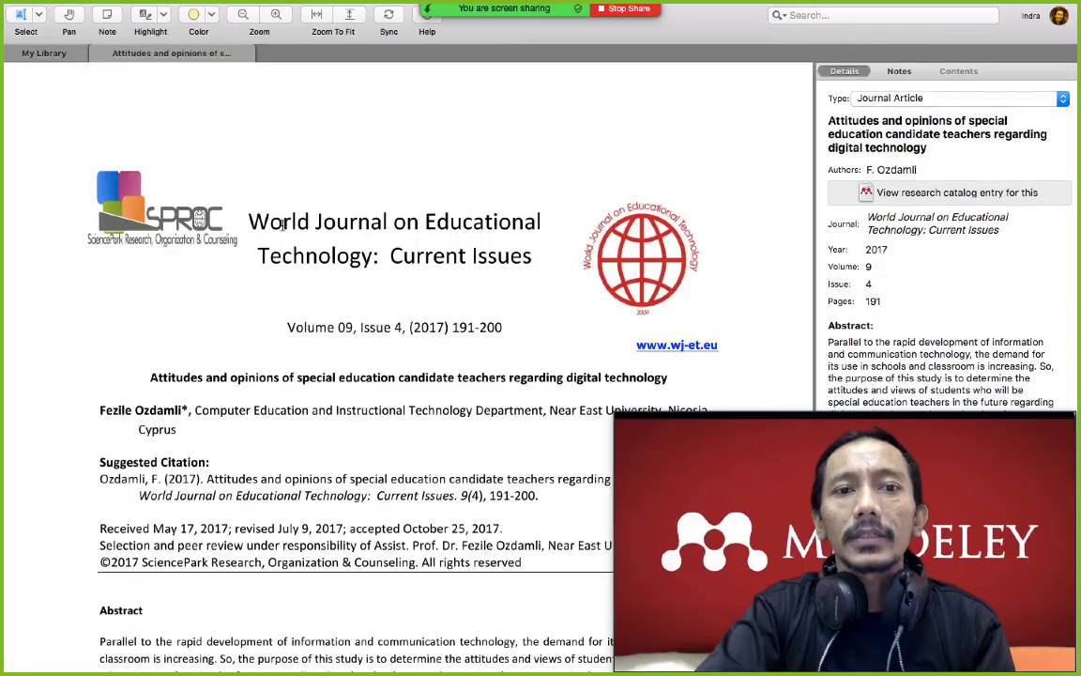
{"action": "scroll", "coordinate": [297, 268], "scroll_direction": "down", "scroll_amount": 10}
{"action": "scroll", "coordinate": [297, 268], "scroll_direction": "down", "scroll_amount": 20}
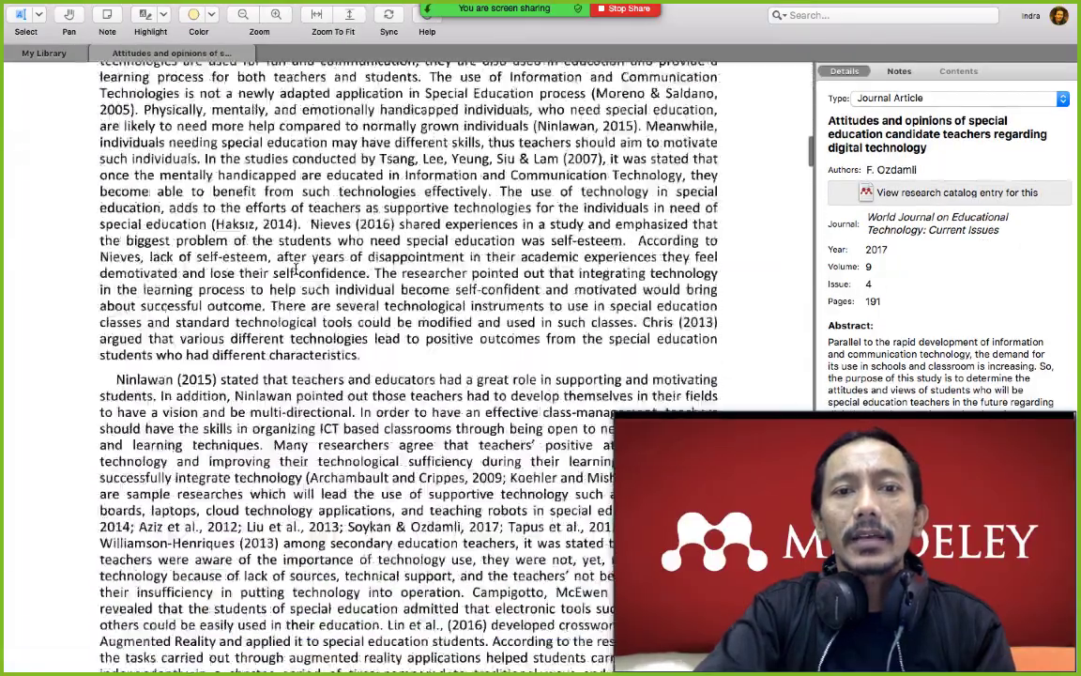
{"action": "scroll", "coordinate": [296, 269], "scroll_direction": "down", "scroll_amount": 15}
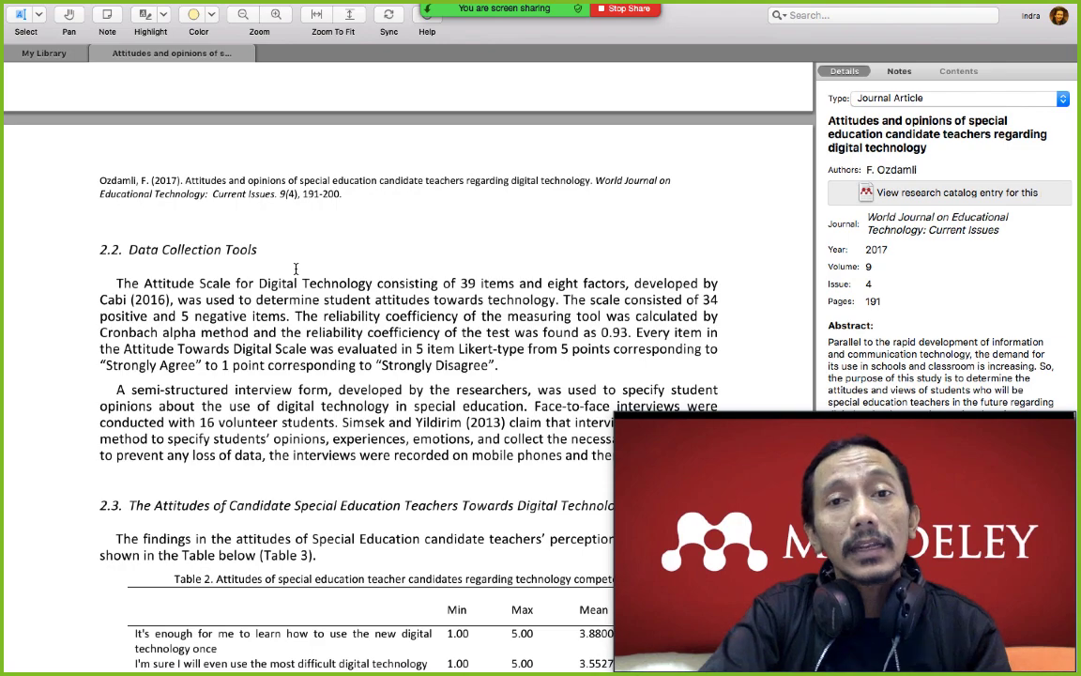
{"action": "scroll", "coordinate": [295, 266], "scroll_direction": "up", "scroll_amount": 20}
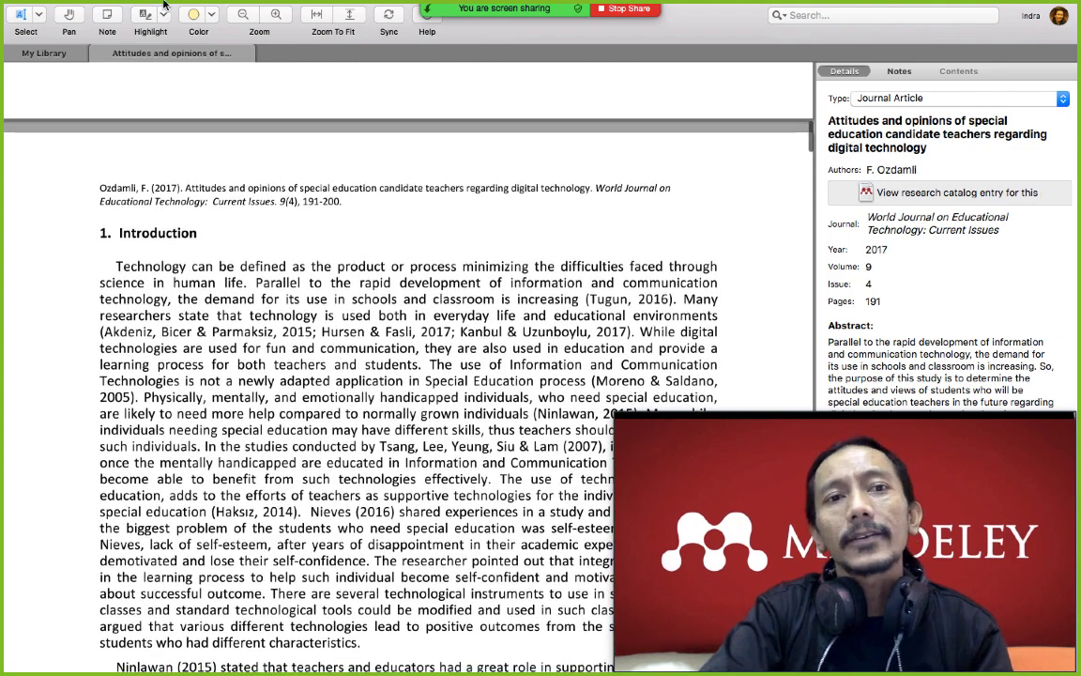
{"action": "left_click", "coordinate": [96, 54]}
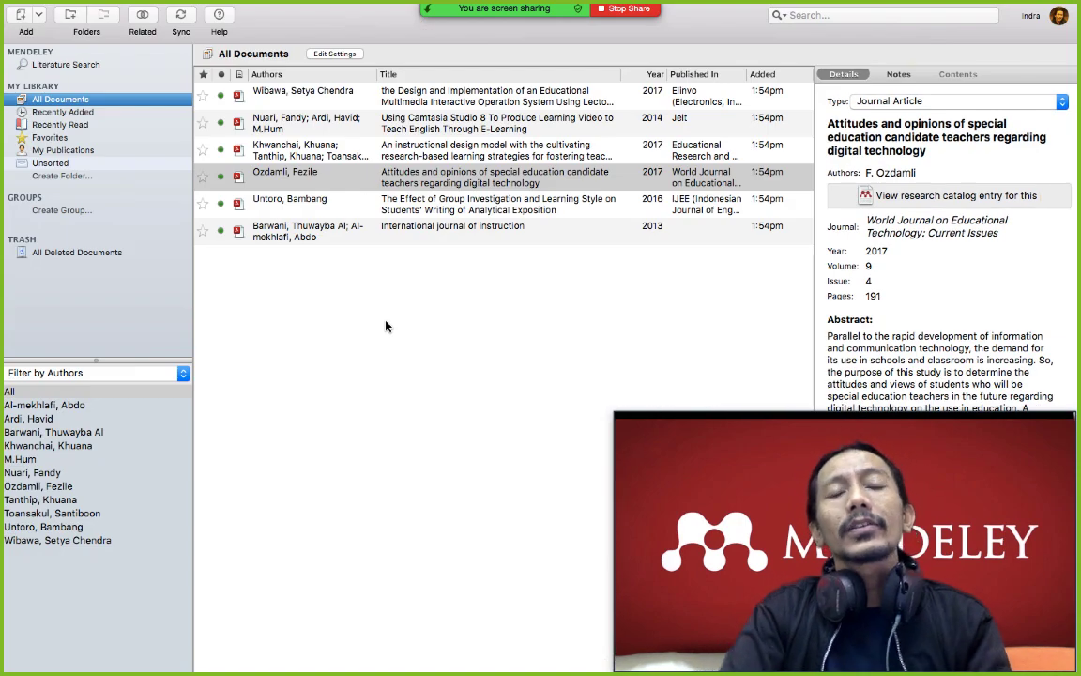
{"action": "left_click", "coordinate": [331, 98]}
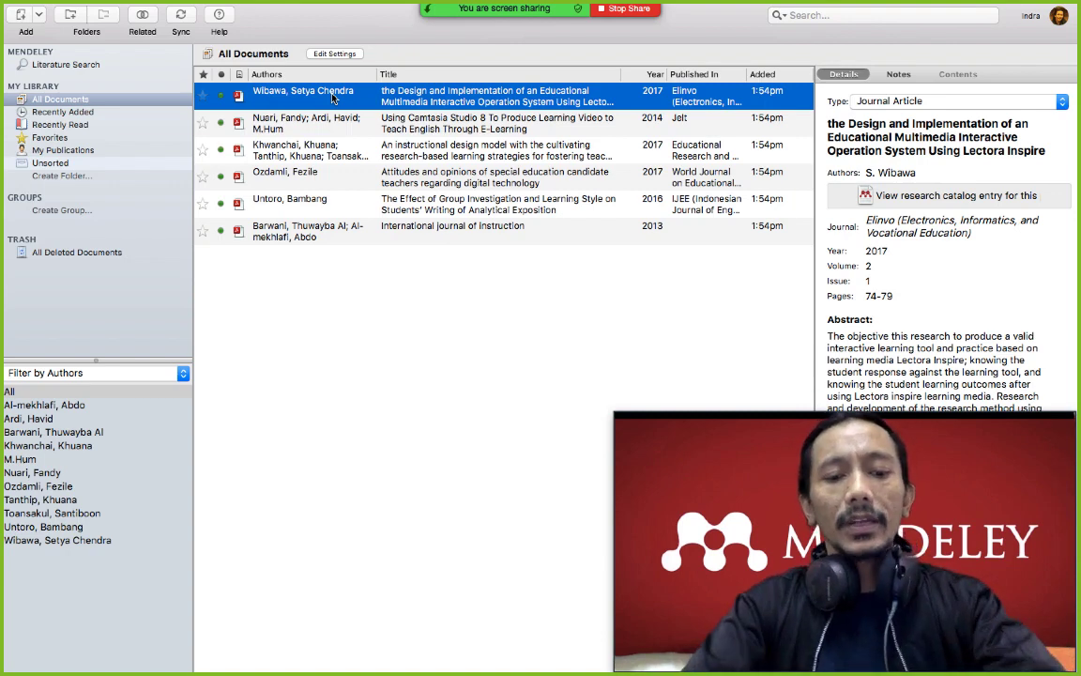
Switch to the Word document and correct "salasatu" to "salahsatu" in the first sample sentence
{"action": "key", "text": "ctrl+Left"}
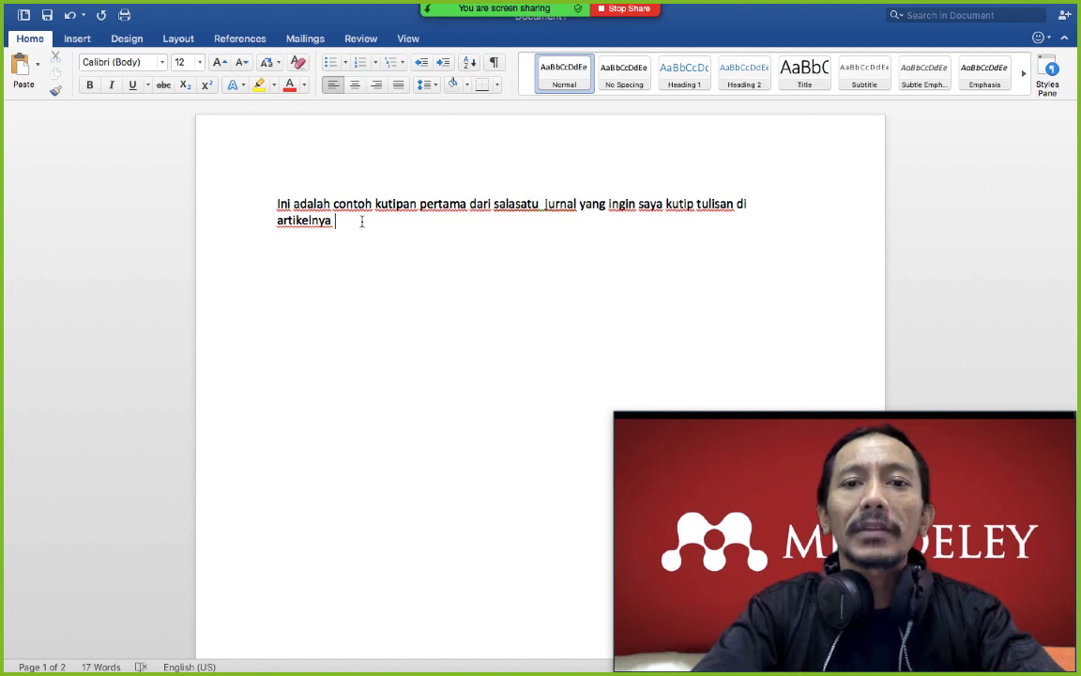
{"action": "left_click", "coordinate": [516, 204]}
{"action": "type", "text": "h"}
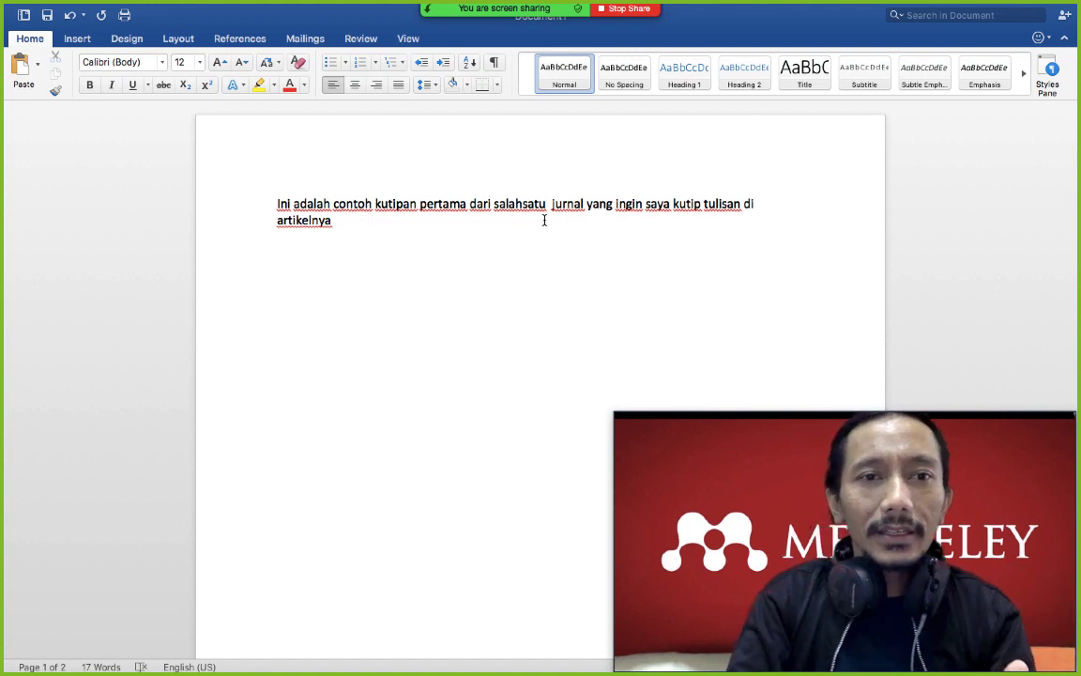
Insert a Mendeley citation of the 2016 Group Investigation and Learning Style article after "artikelnya", finding it with the search "unt"
{"action": "left_click", "coordinate": [249, 41]}
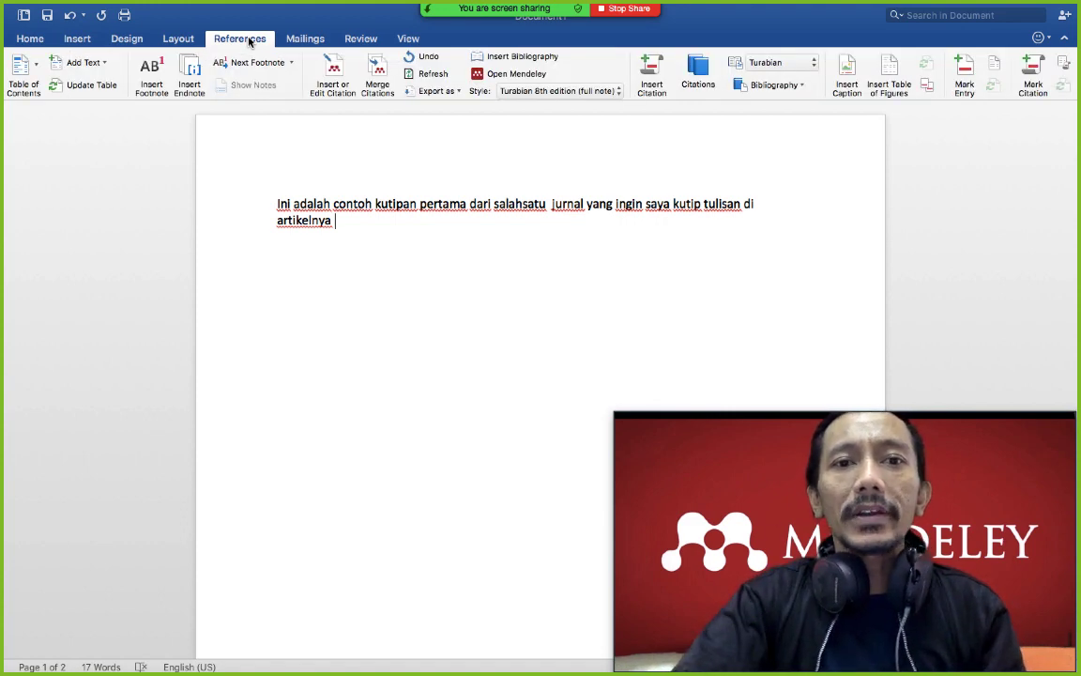
{"action": "left_click", "coordinate": [335, 72]}
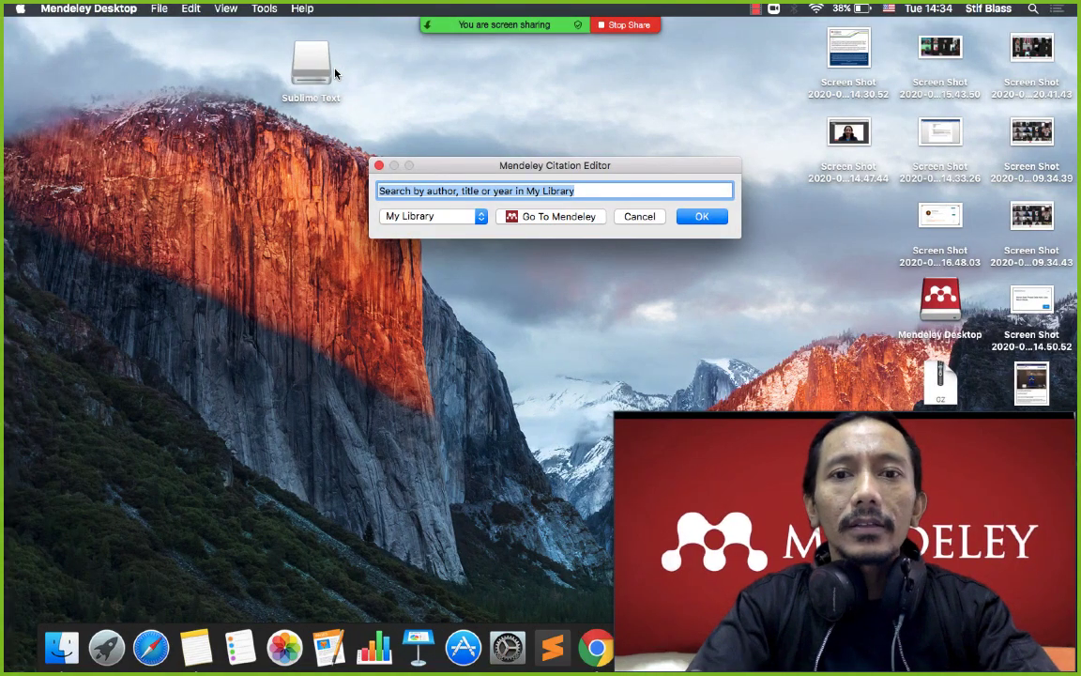
{"action": "key", "text": "Escape"}
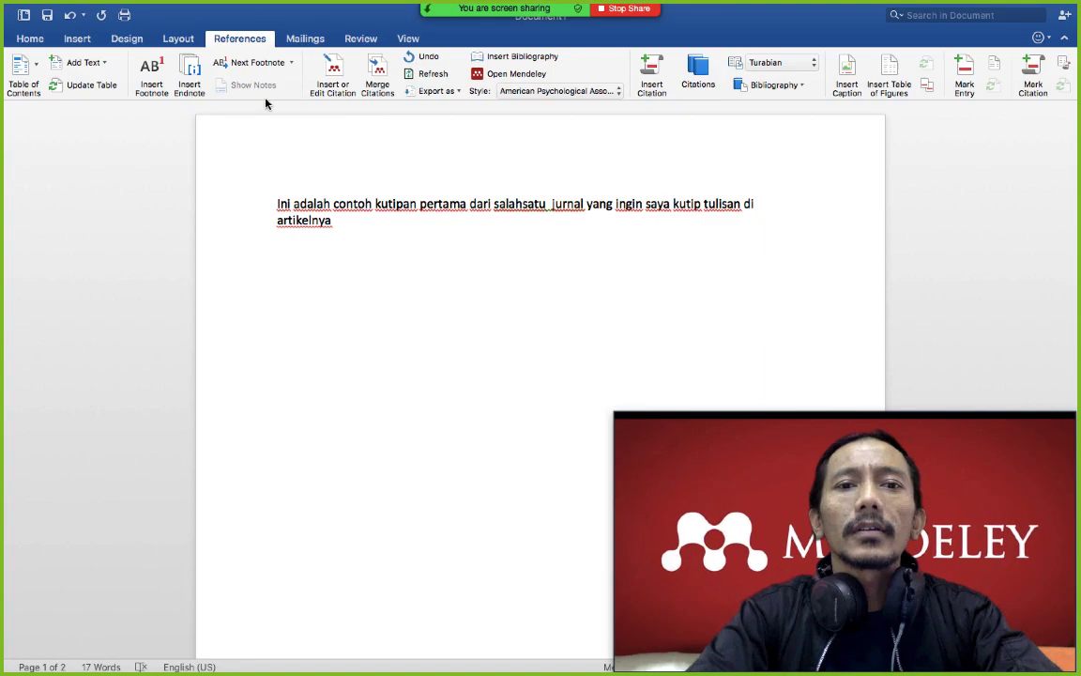
{"action": "left_click", "coordinate": [339, 71]}
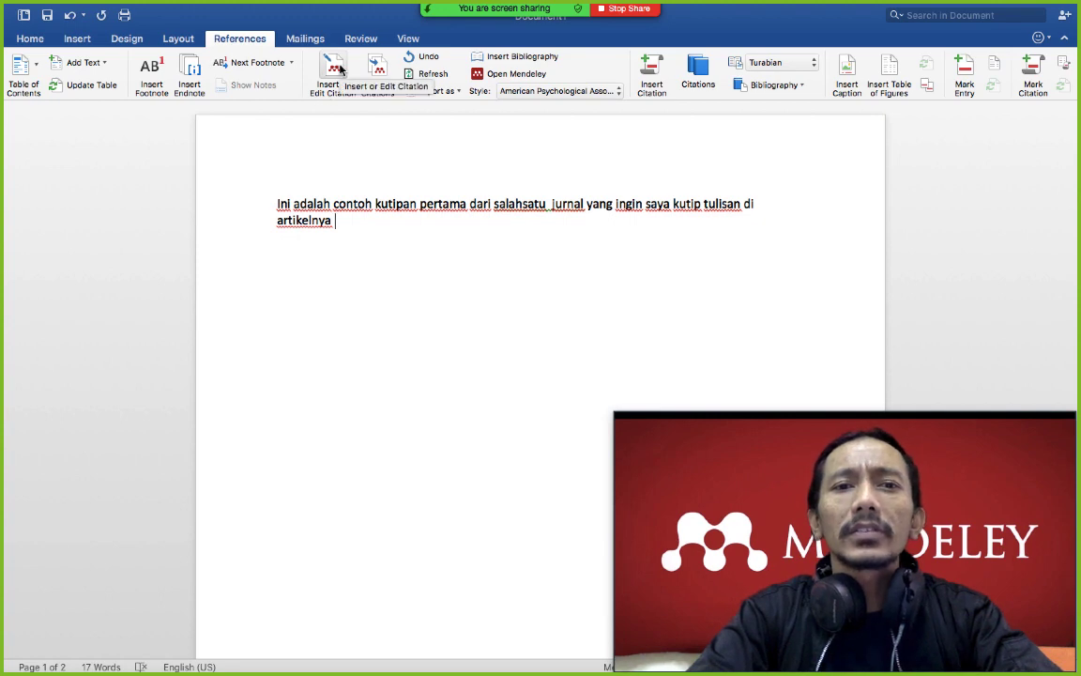
{"action": "type", "text": "unt"}
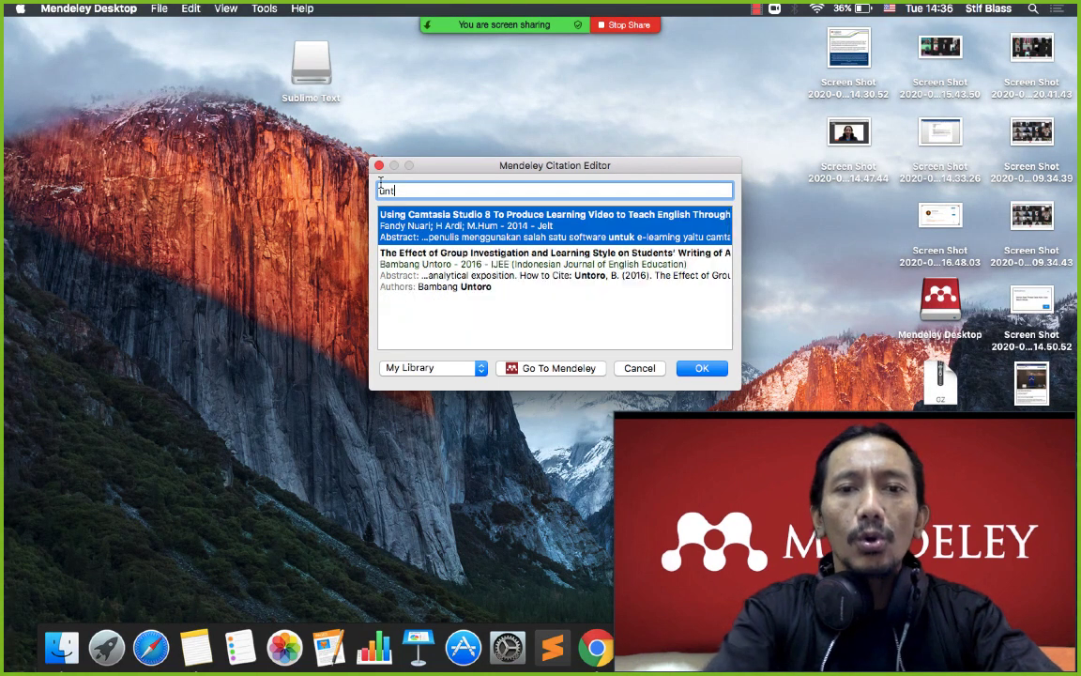
{"action": "left_click", "coordinate": [485, 271]}
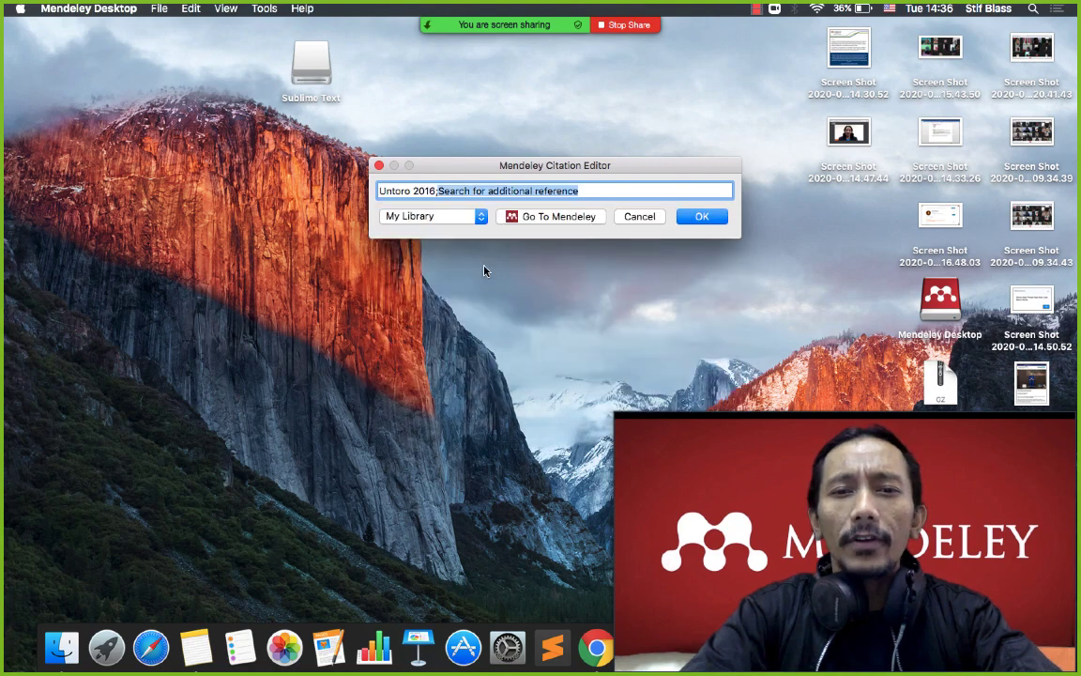
{"action": "left_click", "coordinate": [697, 220]}
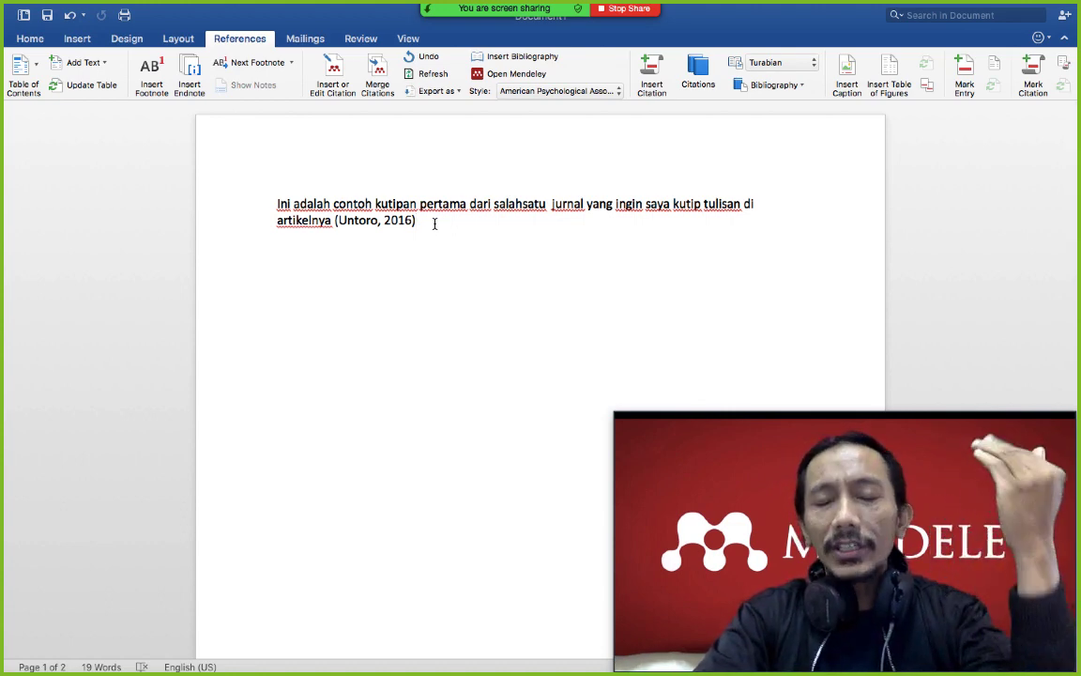
Insert the Mendeley bibliography on a new line below the DAFTAR PUSTAKA heading on page 2
{"action": "scroll", "coordinate": [435, 223], "scroll_direction": "down", "scroll_amount": 15}
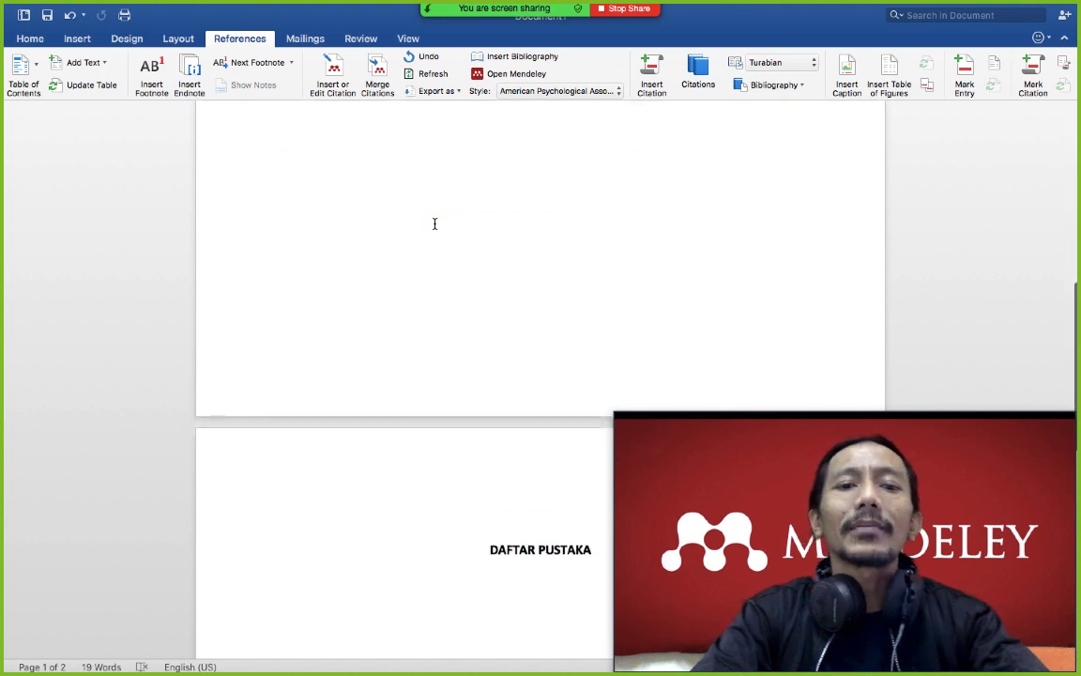
{"action": "left_click", "coordinate": [525, 177]}
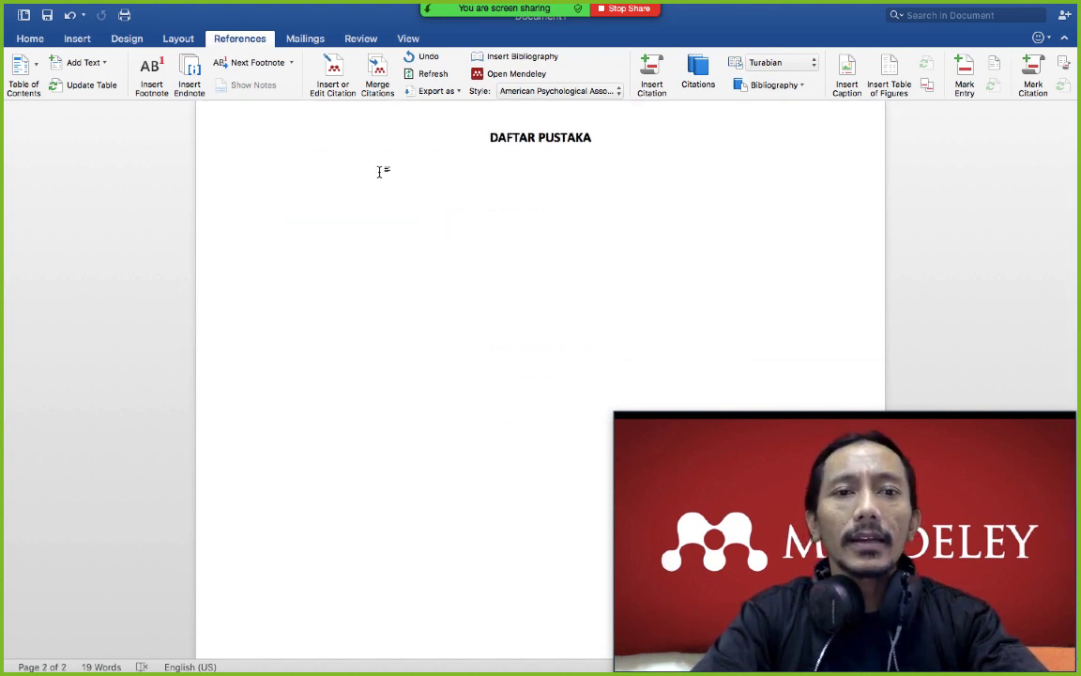
{"action": "key", "text": "Return"}
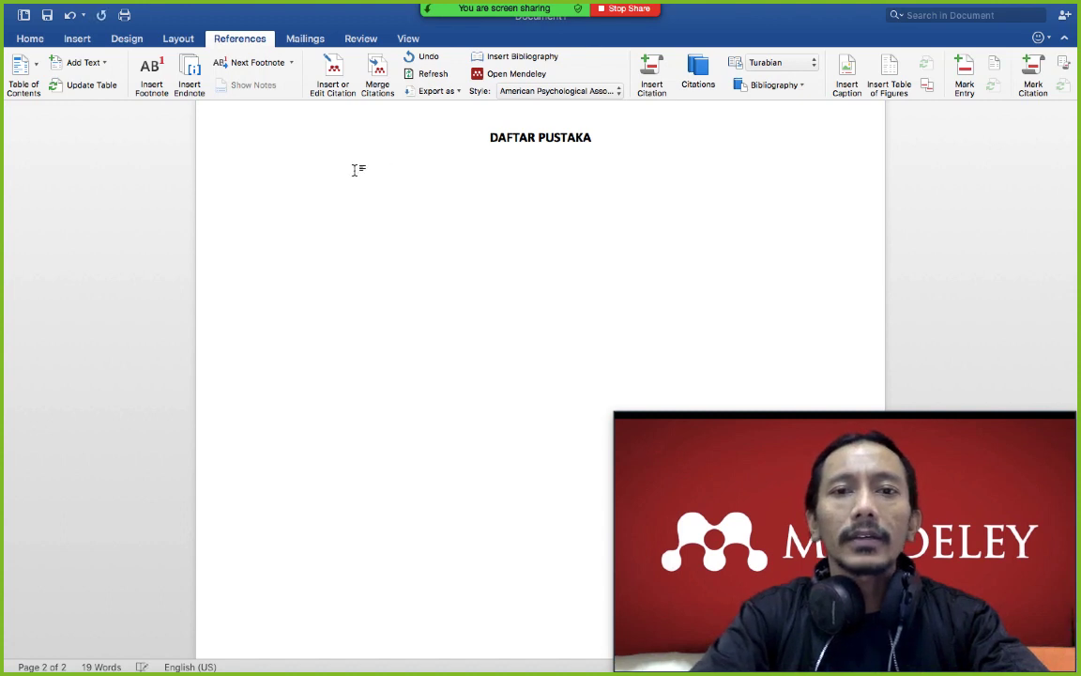
{"action": "left_click", "coordinate": [511, 58]}
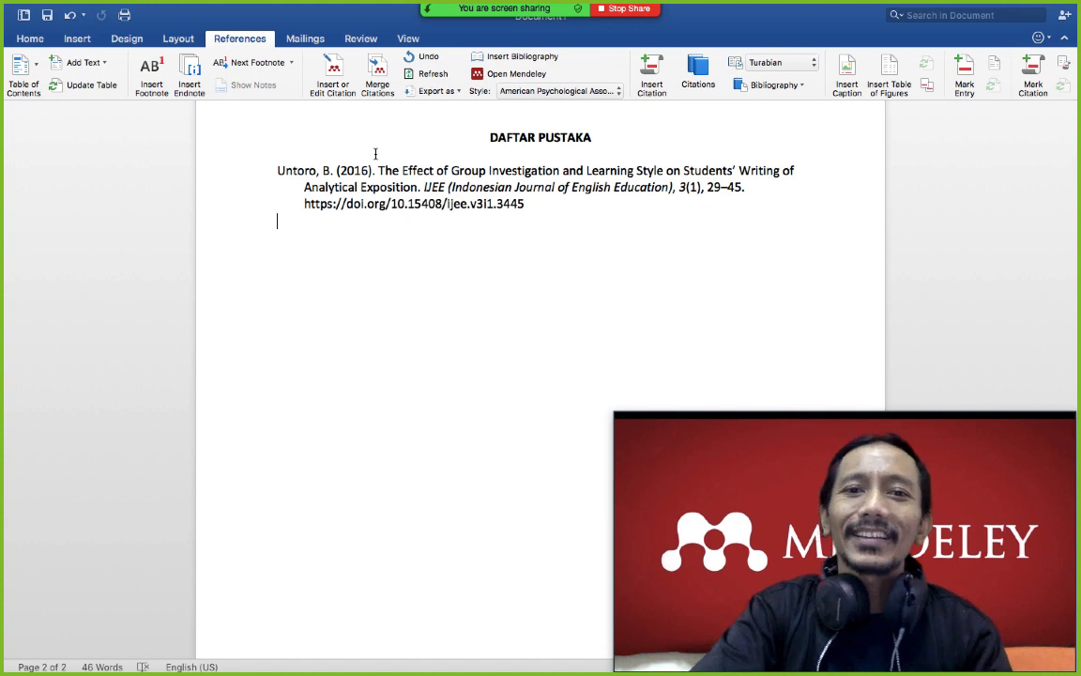
Insert a Mendeley citation of the 2013 "International journal of instruction" entry after the second sample sentence, finding it with the search "a"
{"action": "scroll", "coordinate": [375, 153], "scroll_direction": "up", "scroll_amount": 15}
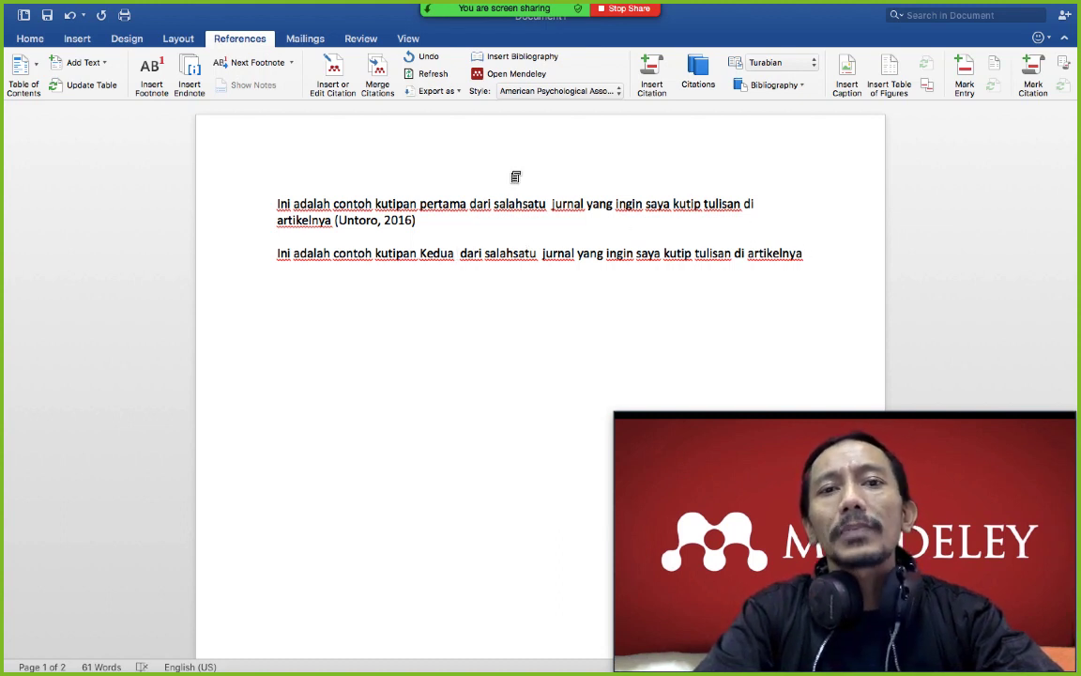
{"action": "left_click", "coordinate": [333, 71]}
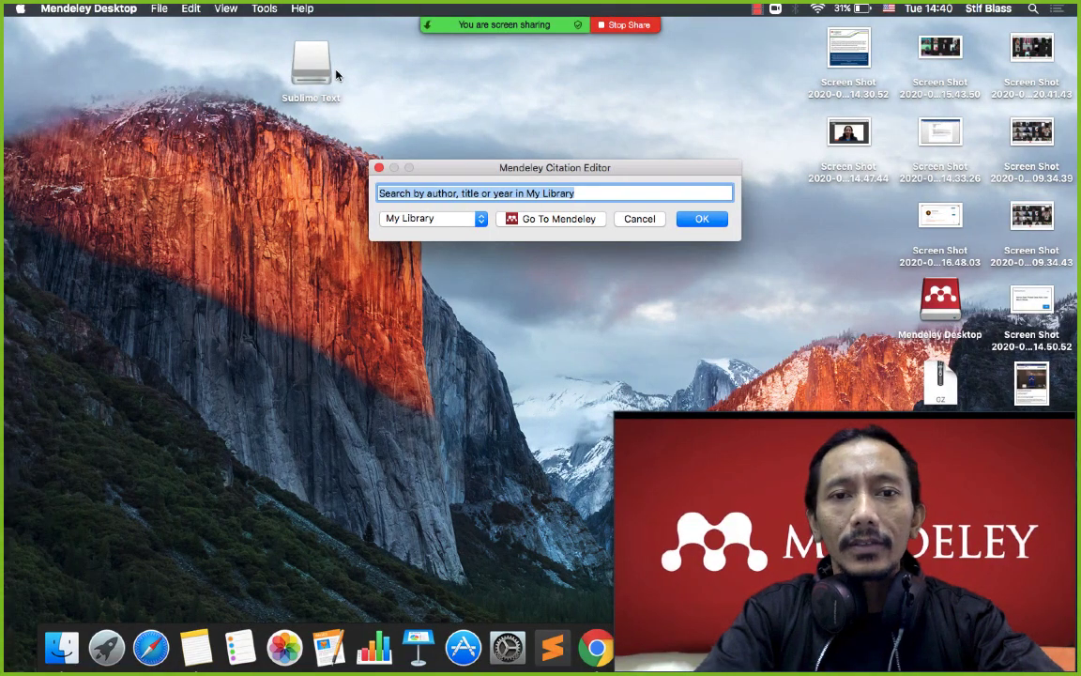
{"action": "type", "text": "a"}
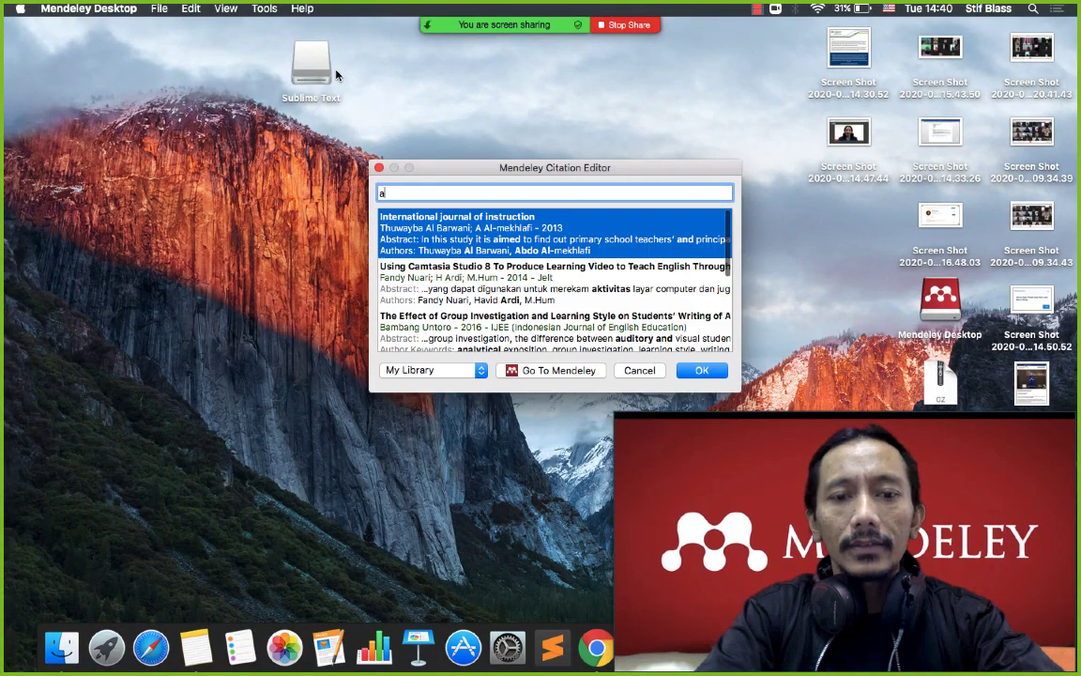
{"action": "left_click", "coordinate": [438, 225]}
{"action": "left_click", "coordinate": [701, 218]}
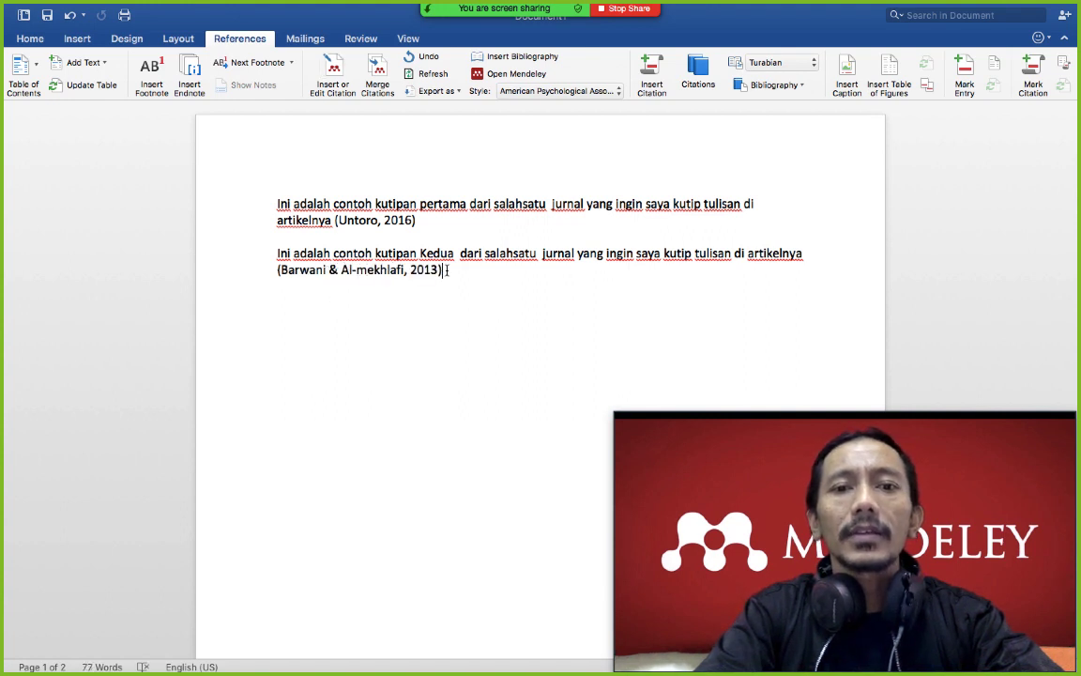
Check the bibliography on page 2, then paste a copy of the second sample sentence, without its citation, below that paragraph on page 1
{"action": "scroll", "coordinate": [450, 277], "scroll_direction": "down", "scroll_amount": 15}
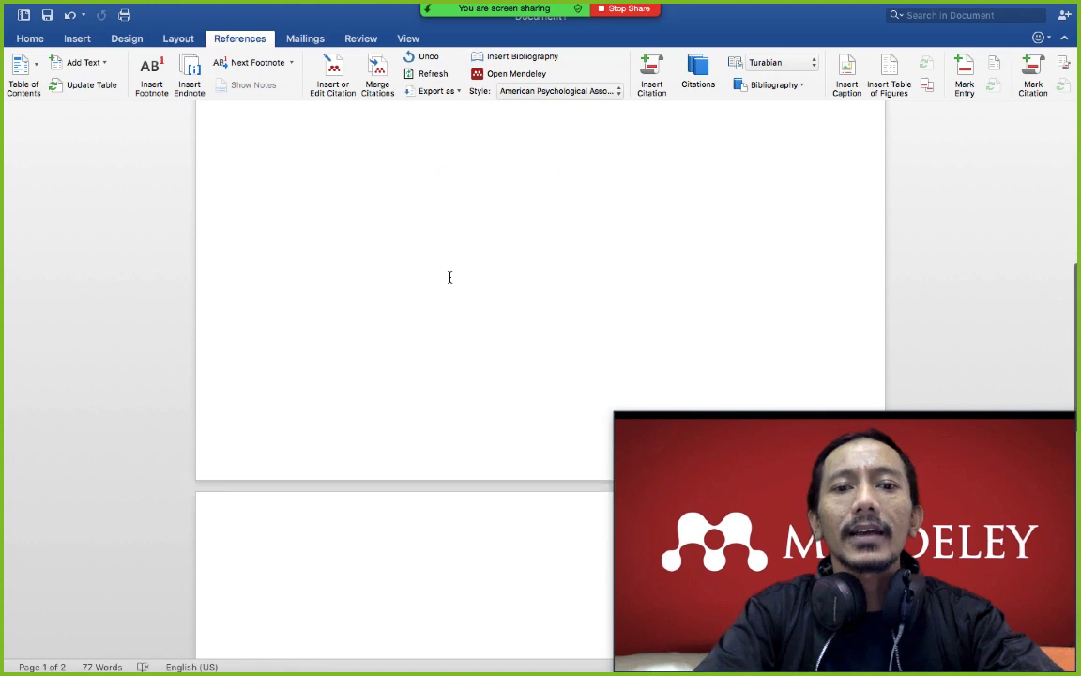
{"action": "scroll", "coordinate": [450, 277], "scroll_direction": "down", "scroll_amount": 2}
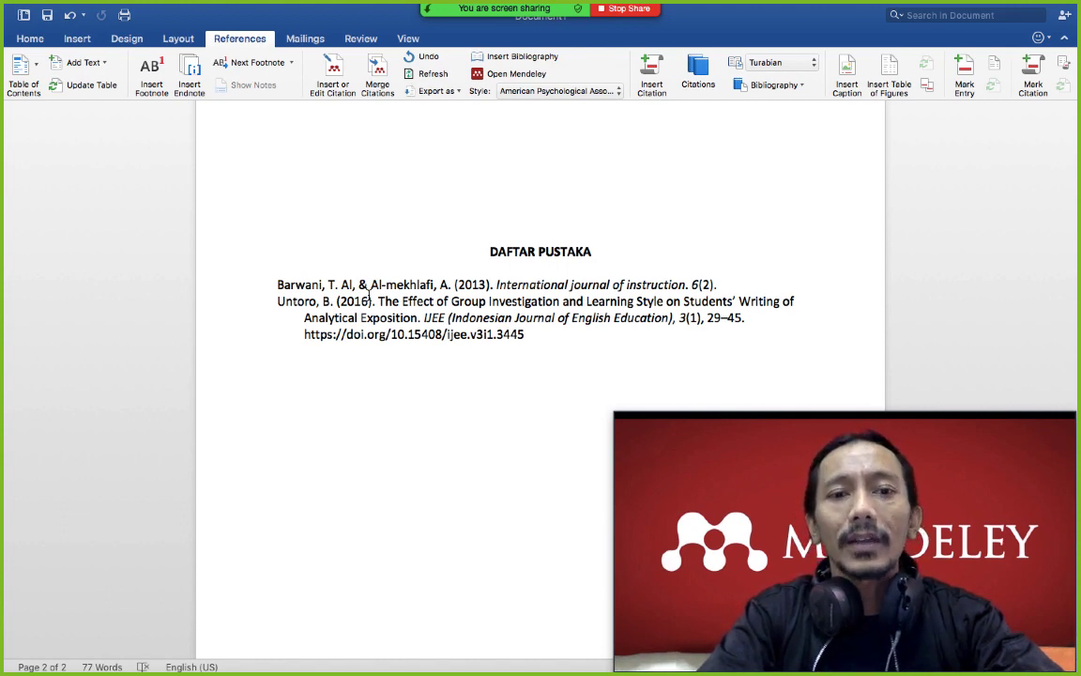
{"action": "scroll", "coordinate": [334, 316], "scroll_direction": "up", "scroll_amount": 10}
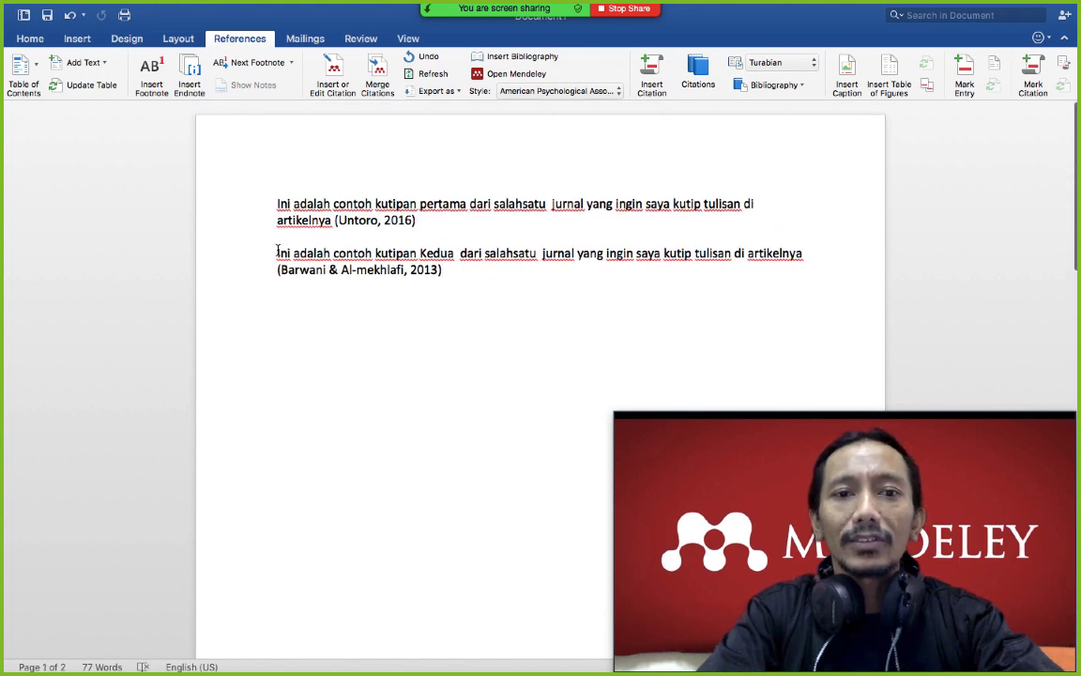
{"action": "left_click_drag", "start_coordinate": [278, 250], "coordinate": [778, 248]}
{"action": "key", "text": "super+c"}
{"action": "left_click", "coordinate": [620, 321]}
{"action": "key", "text": "super+v"}
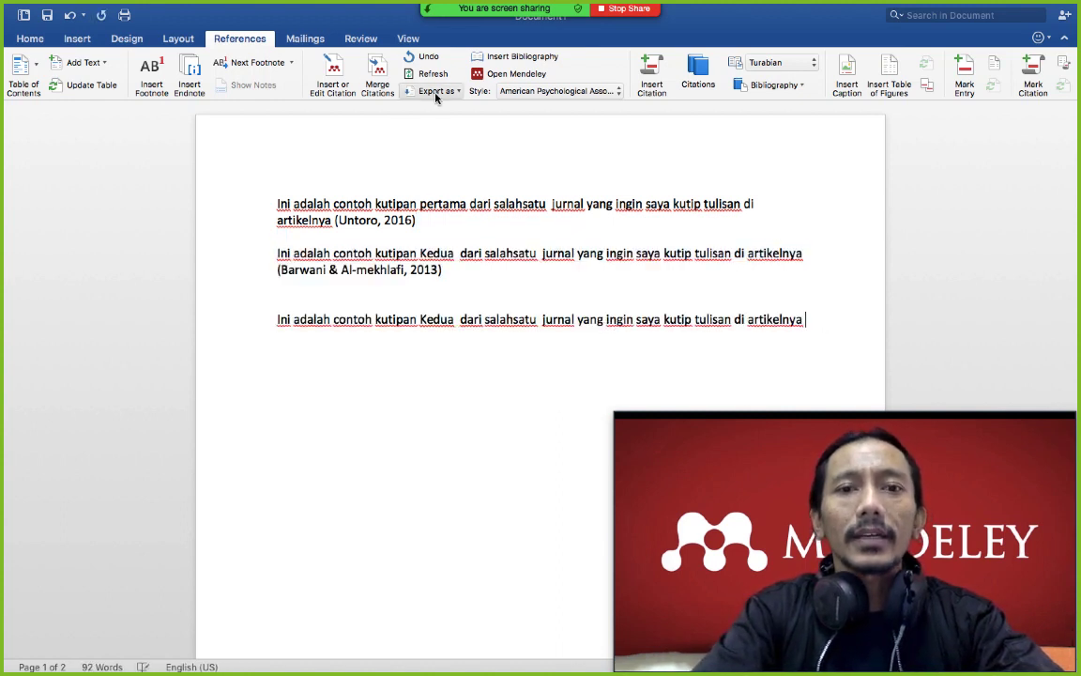
Insert a Mendeley citation of the 2014 Camtasia Studio 8 article after the copied sample sentence
{"action": "left_click", "coordinate": [333, 70]}
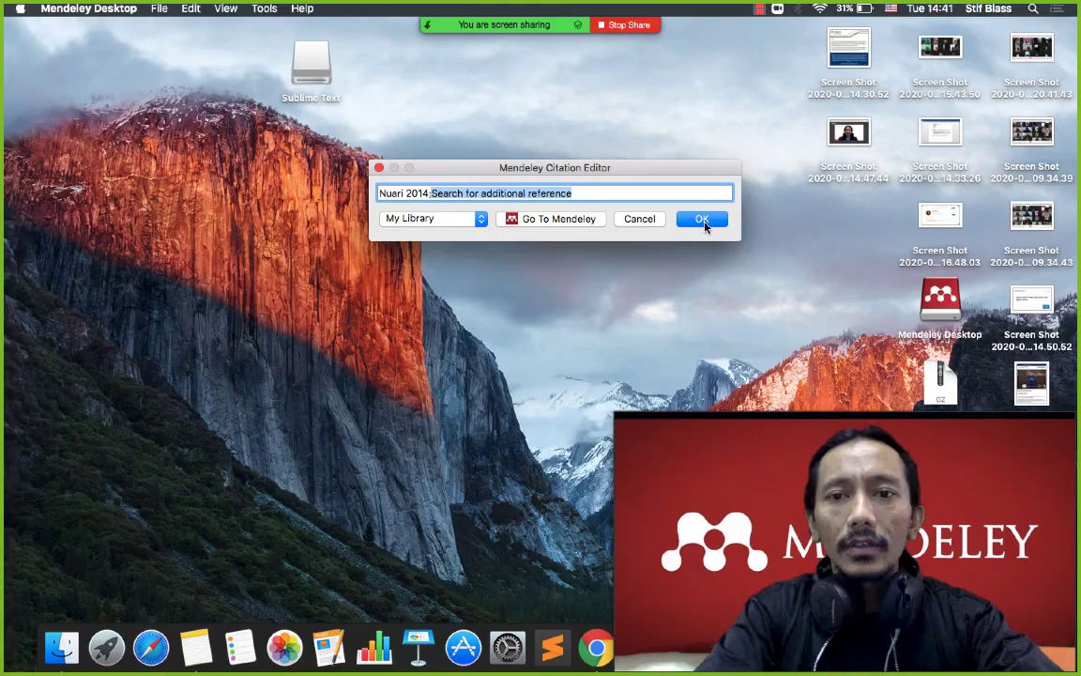